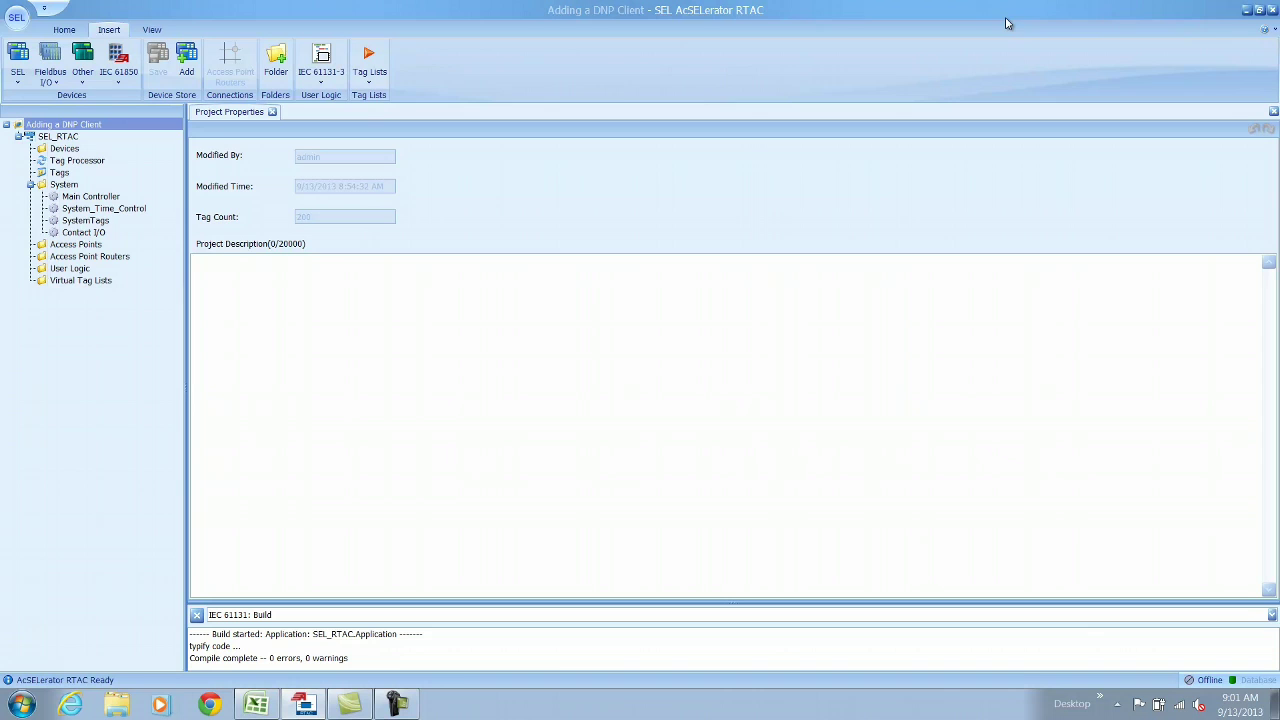
Insert an SEL 351 DNP Protocol device, SEL_351_1, using a Client - Ethernet connection.
click(17, 63)
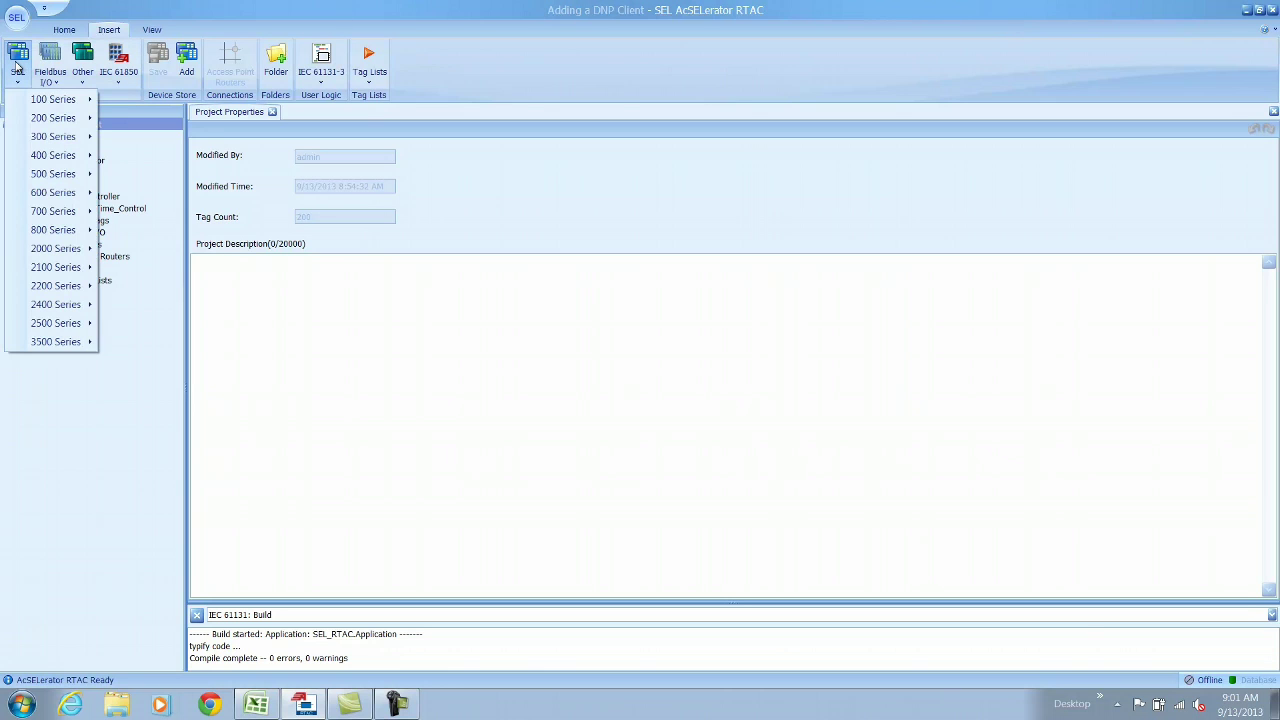
mouse_move(37, 137)
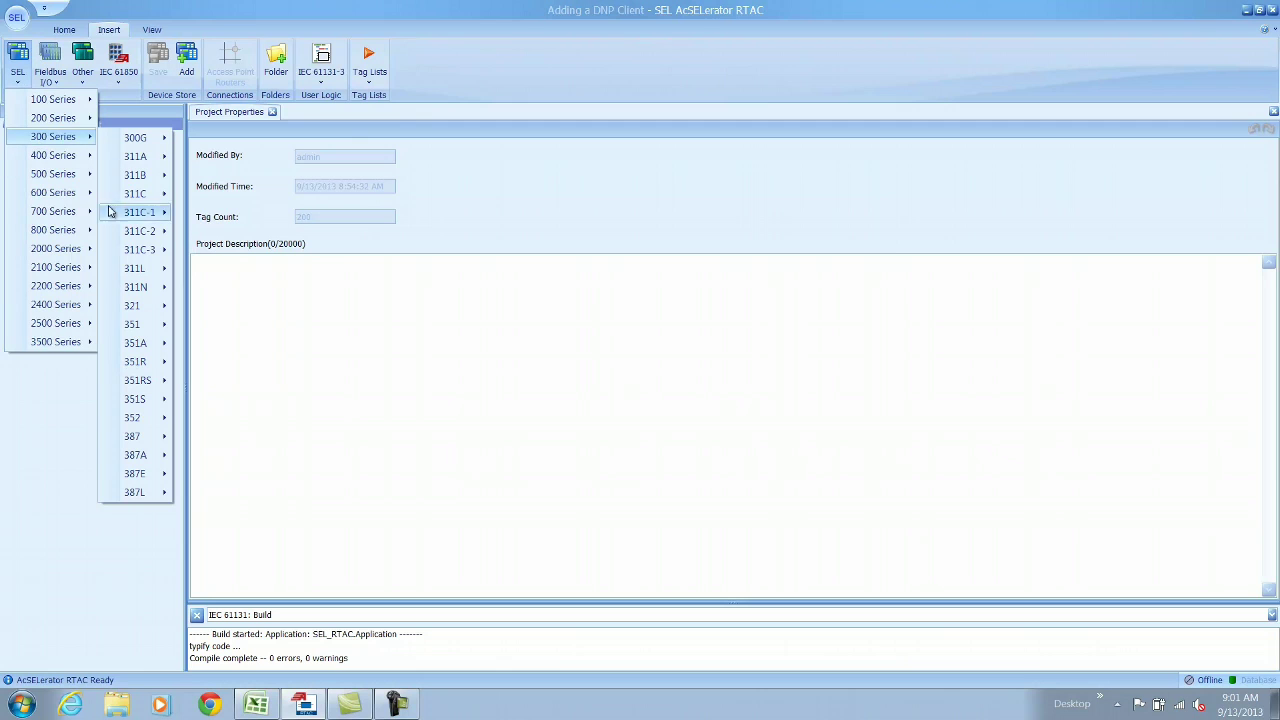
mouse_move(126, 325)
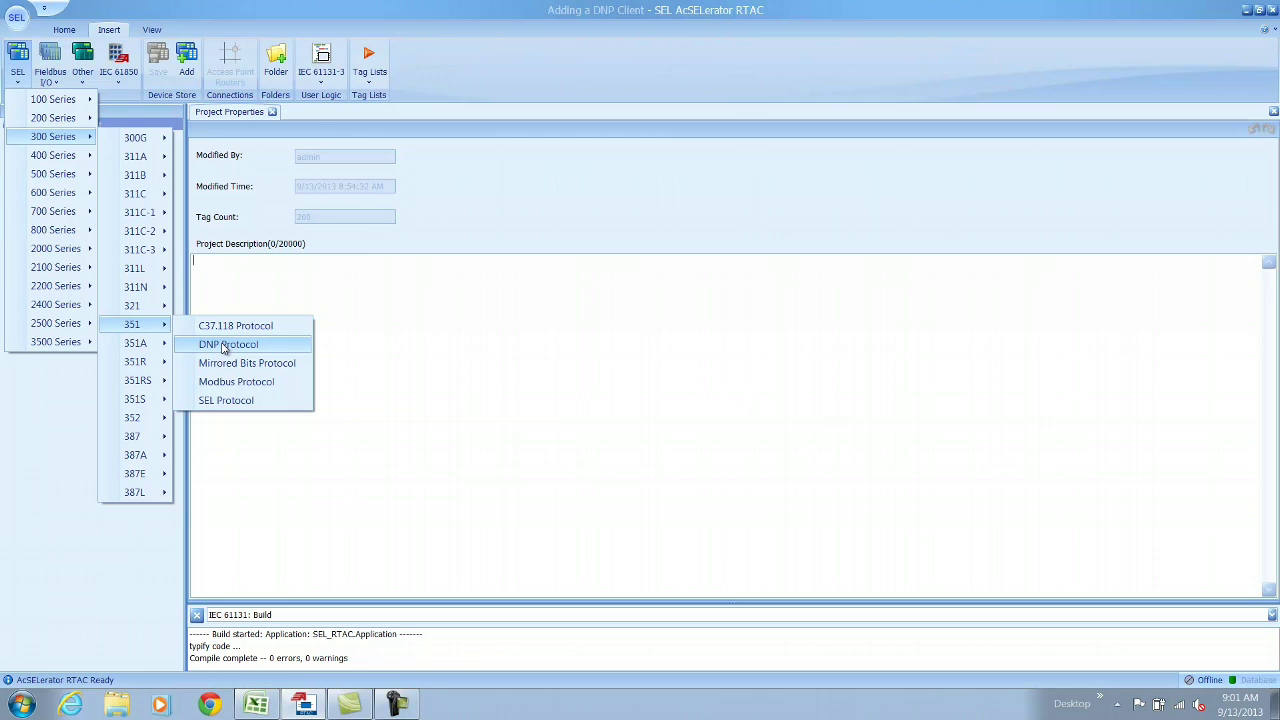
click(228, 344)
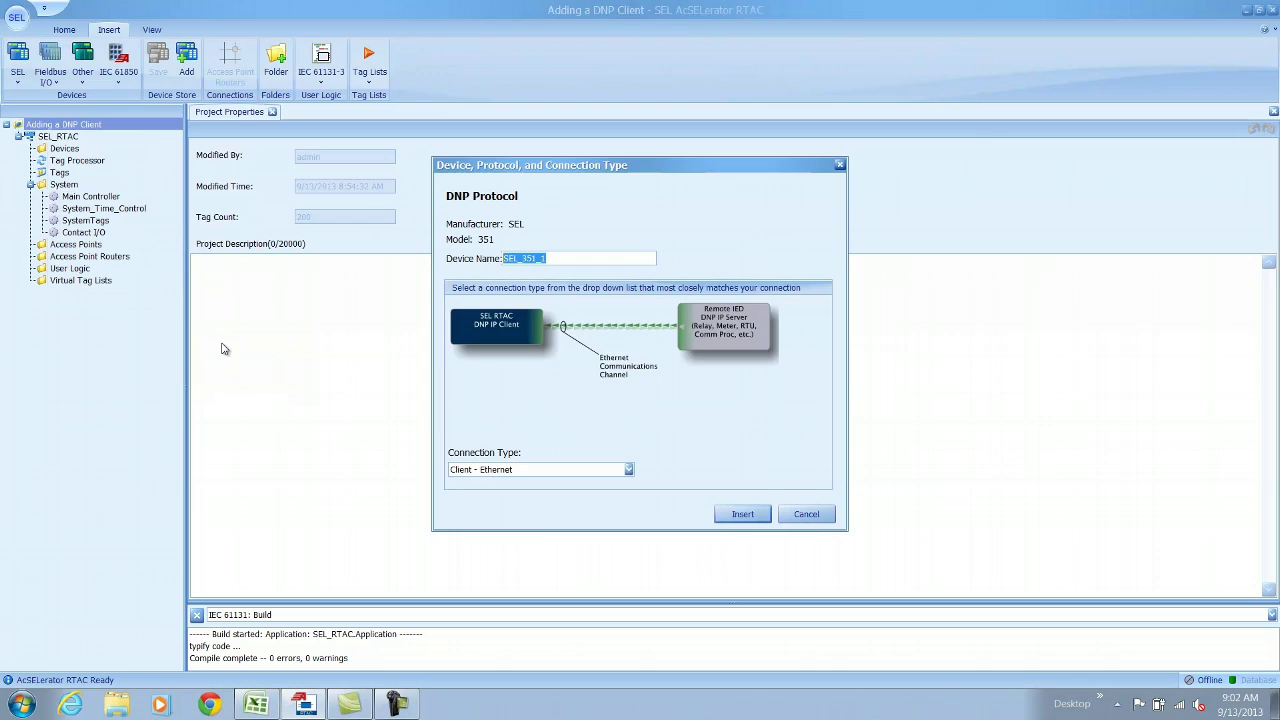
click(566, 477)
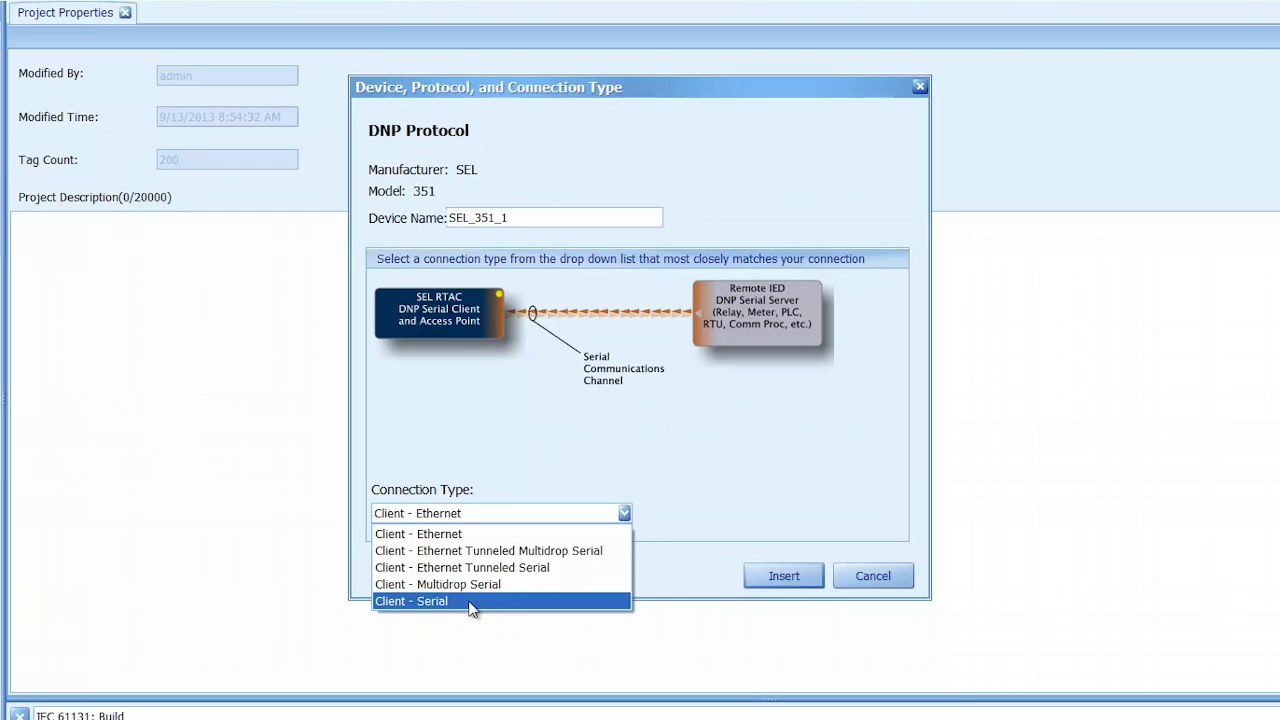
click(460, 536)
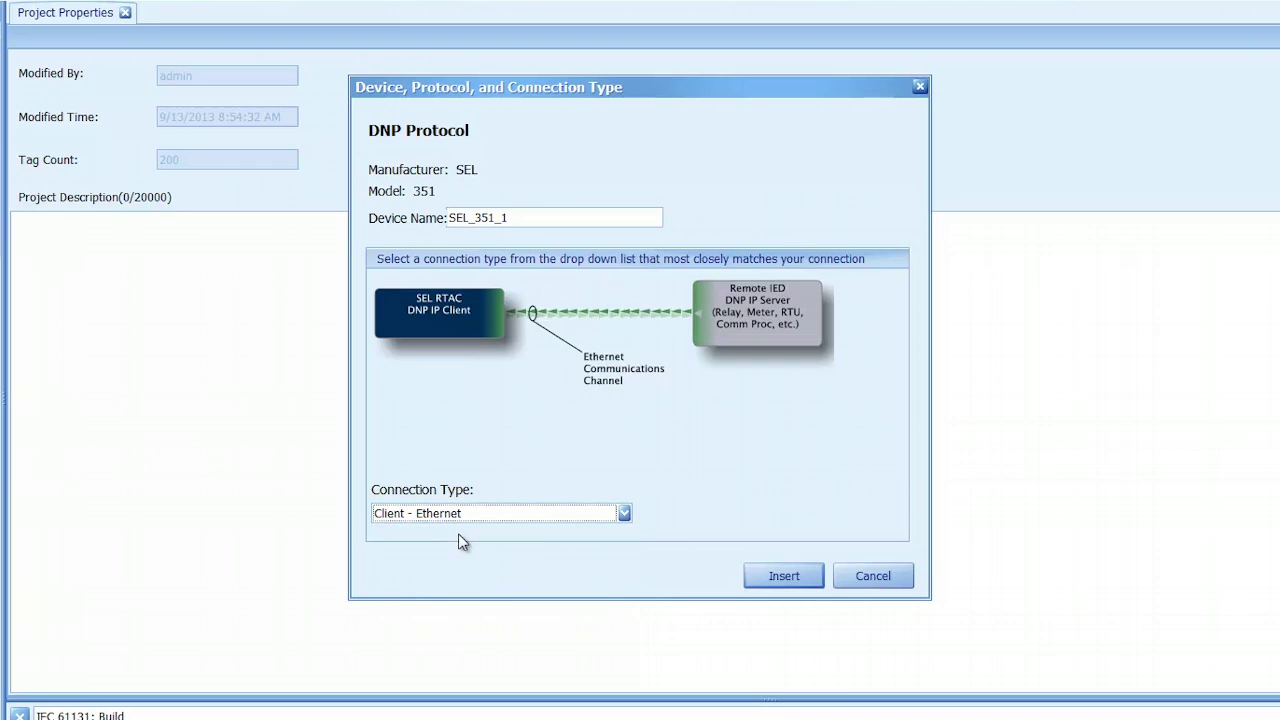
click(784, 574)
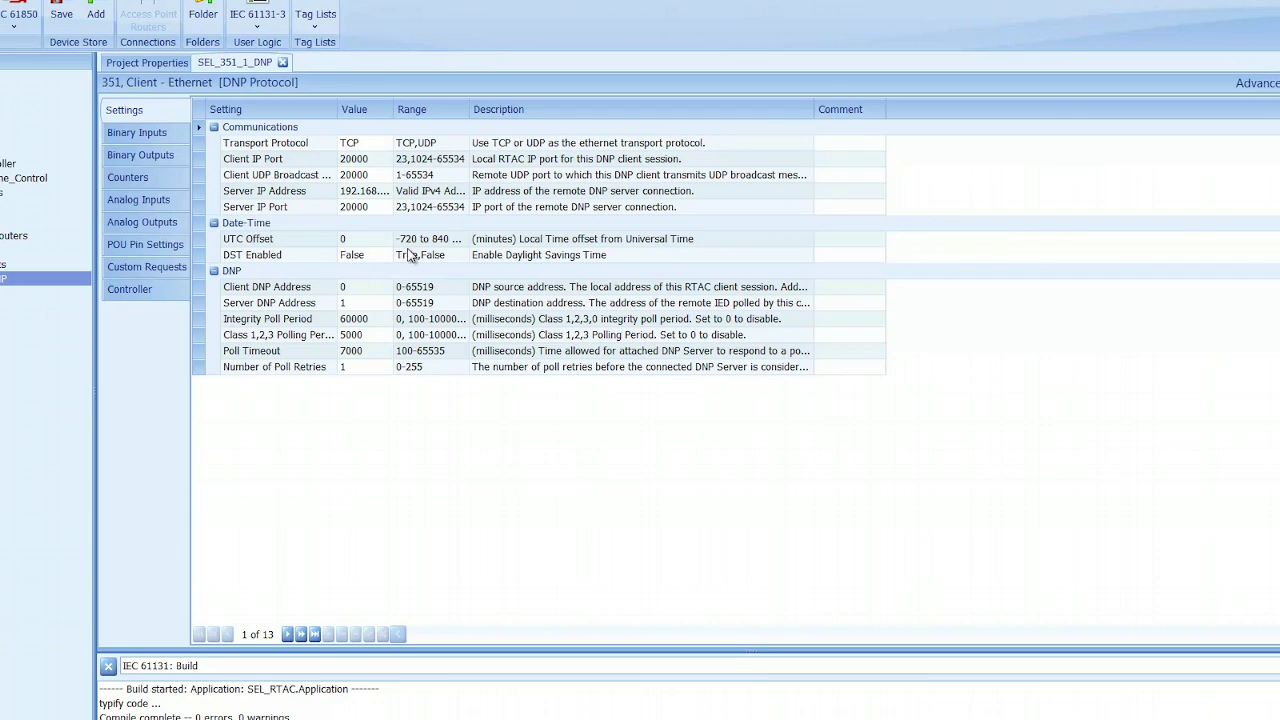
Set SEL_351_1's server IP to 192.168.1.5, client DNP address 1, server DNP address 7.
drag(395, 113, 464, 124)
click(397, 146)
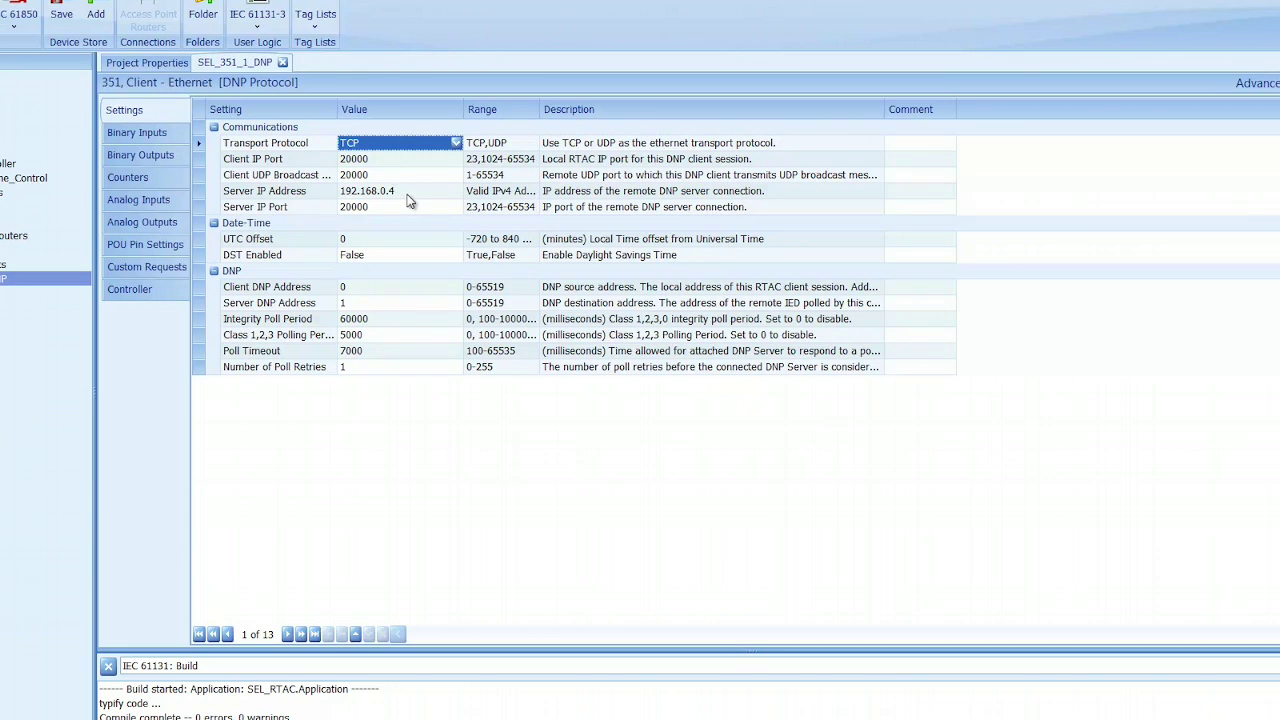
click(407, 194)
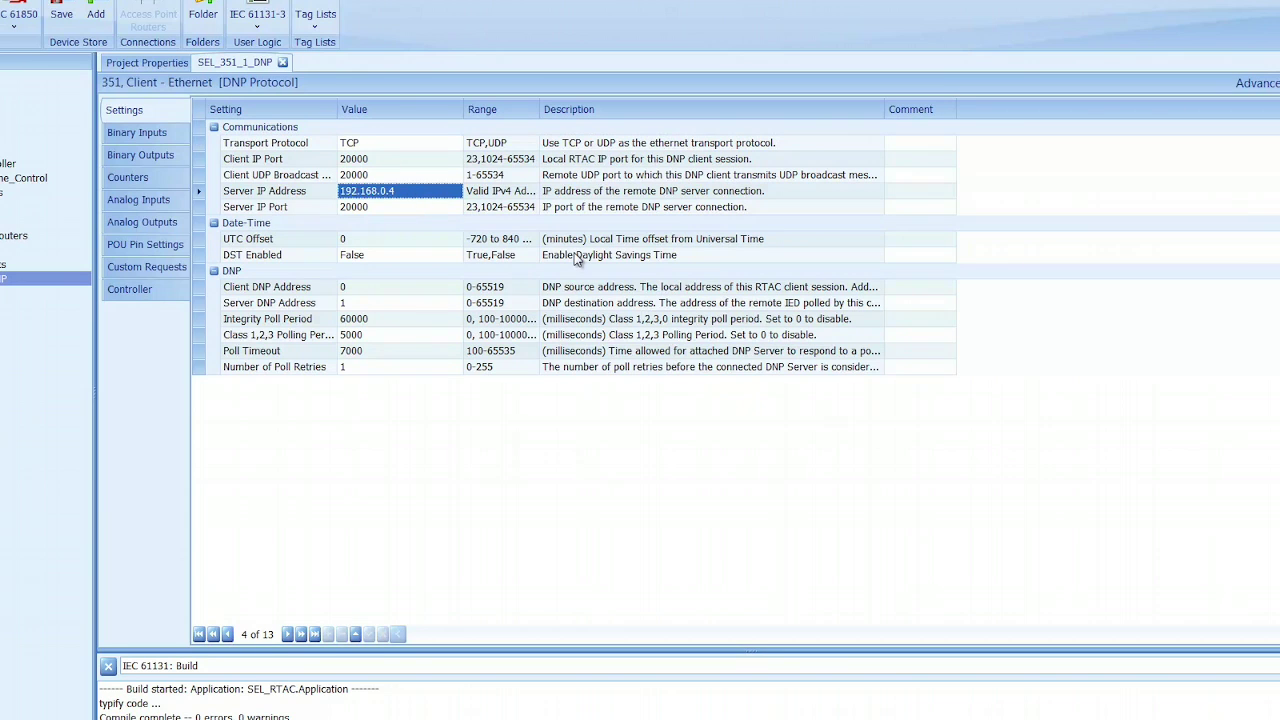
click(436, 191)
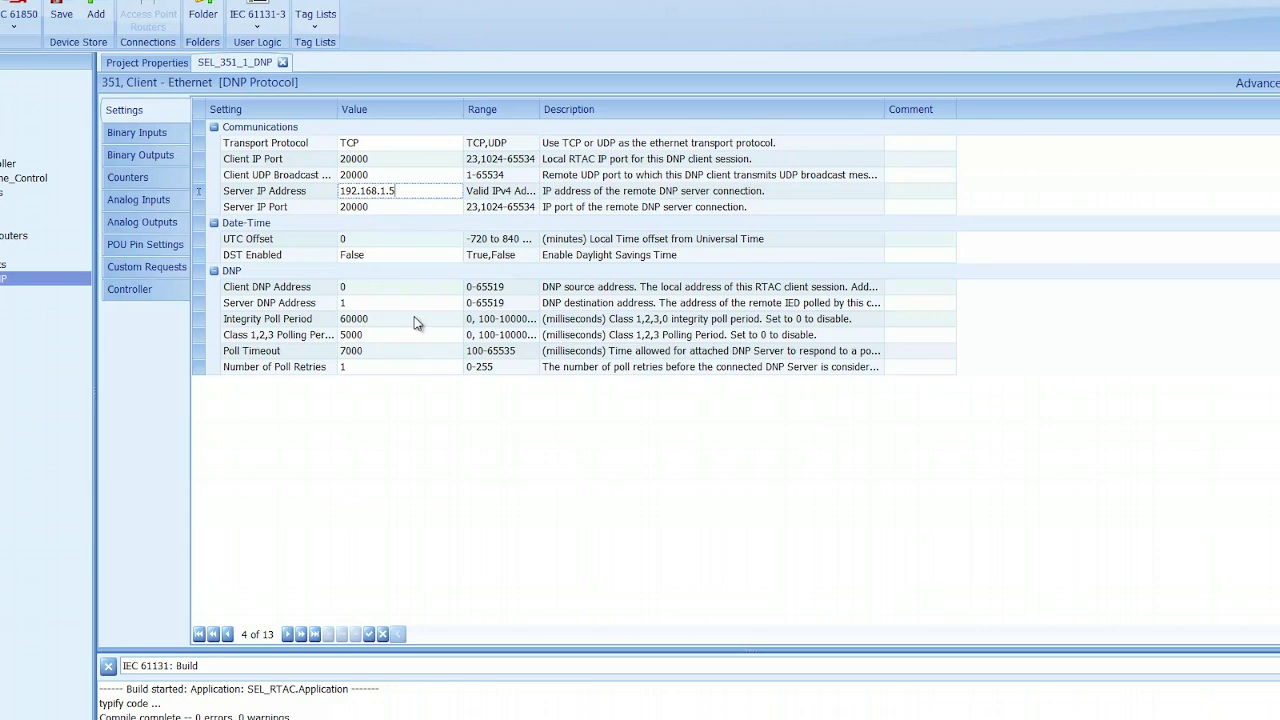
click(397, 287)
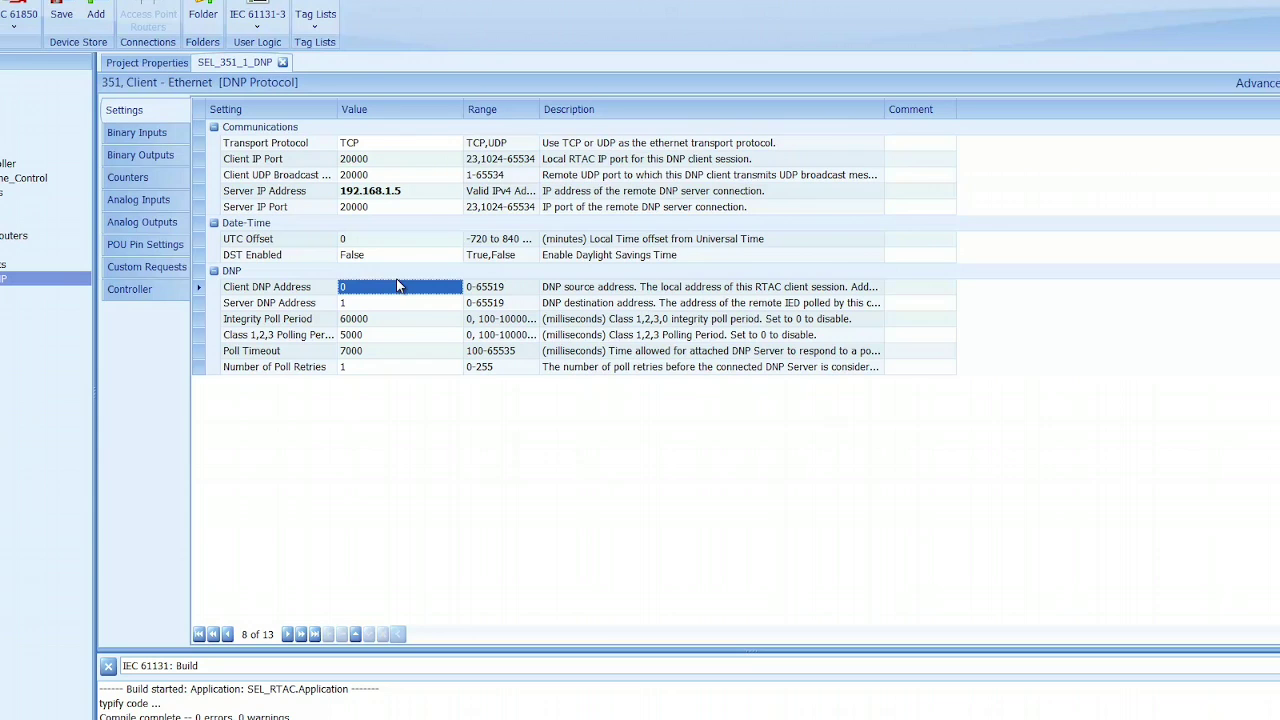
text(1)
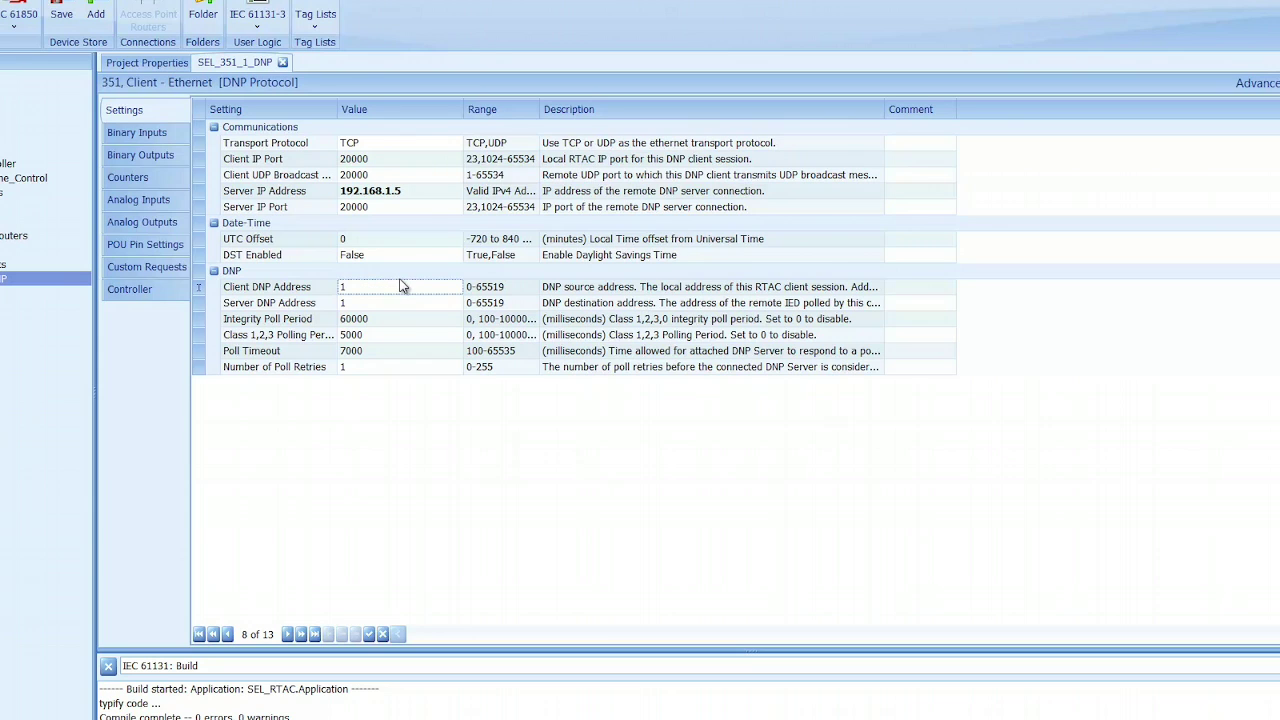
click(379, 304)
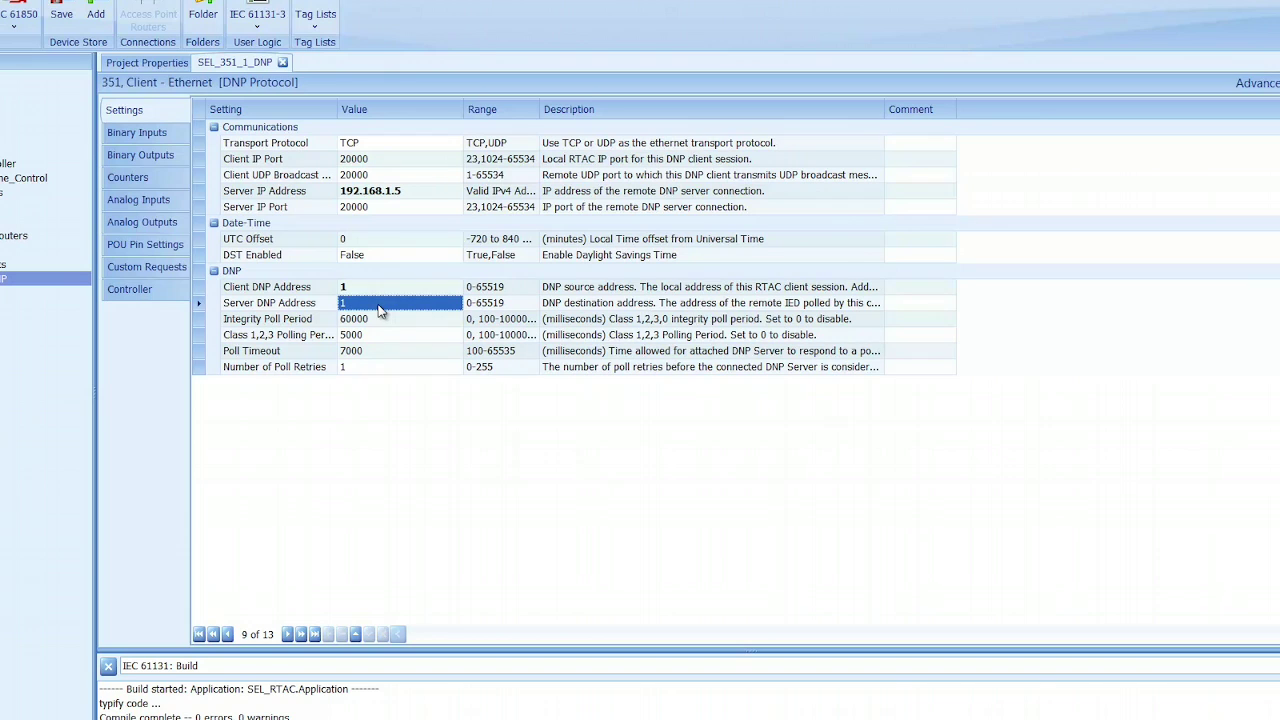
text(7)
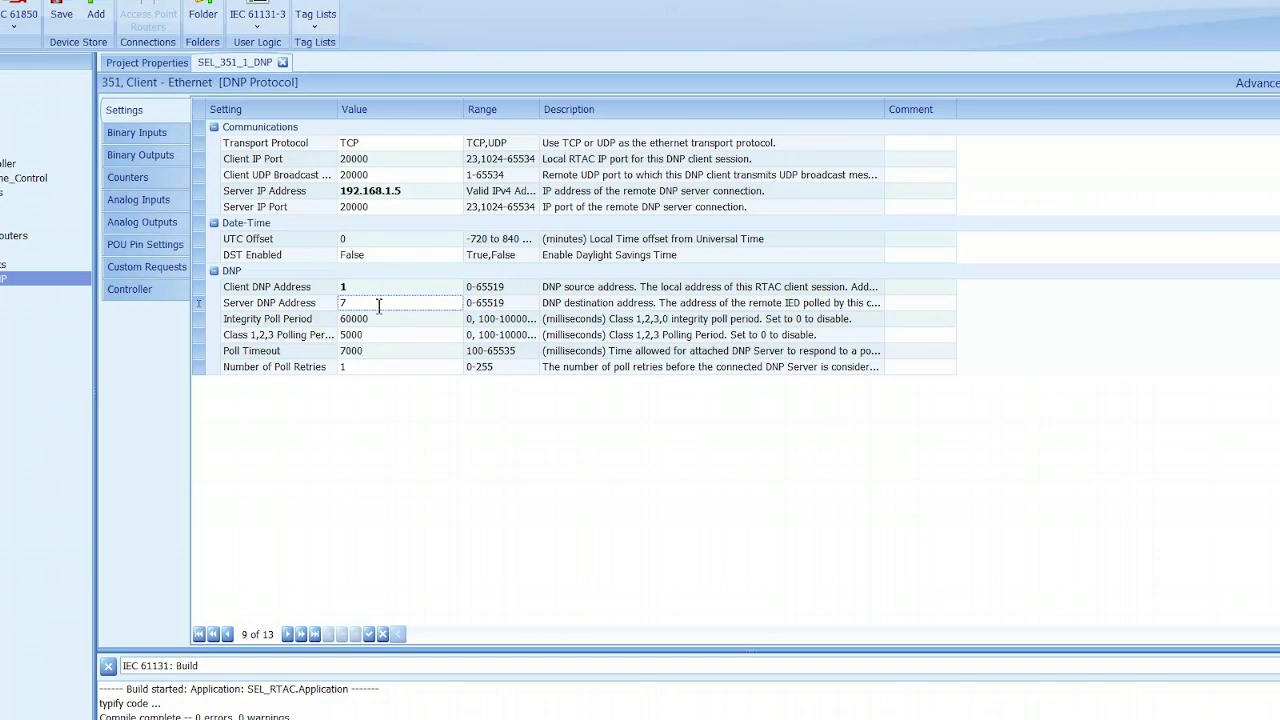
key(Return)
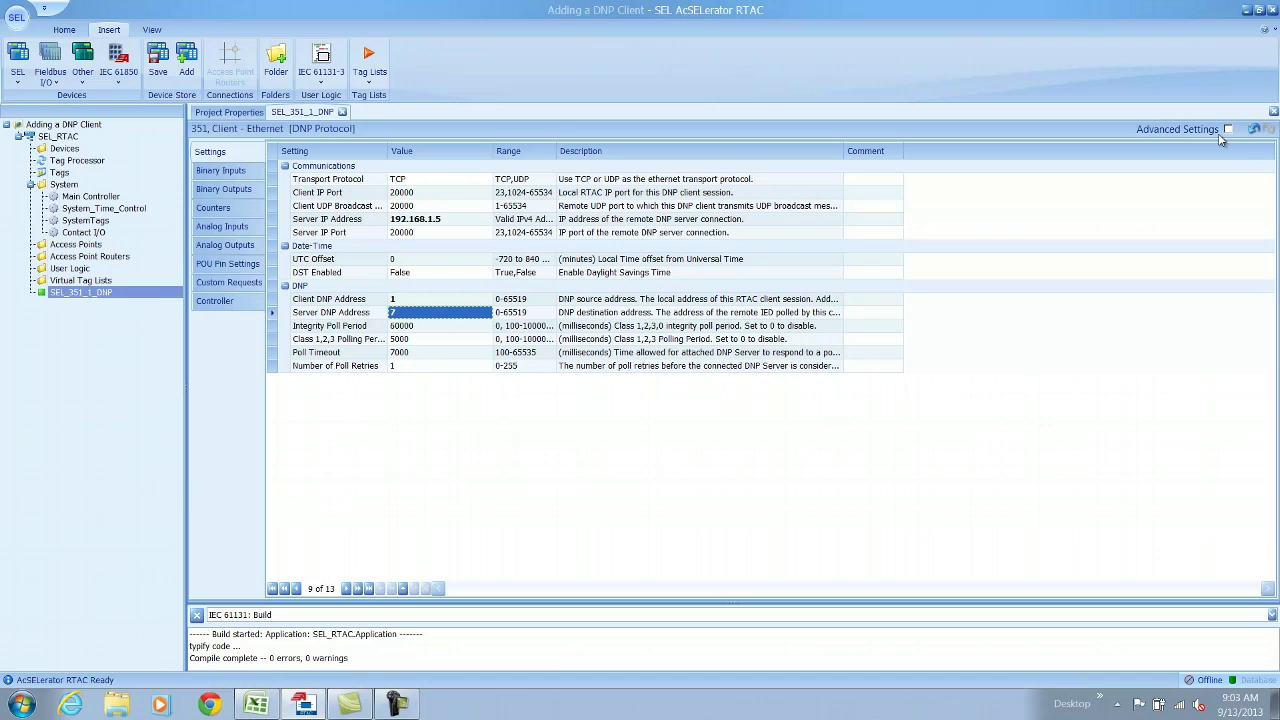
click(1229, 129)
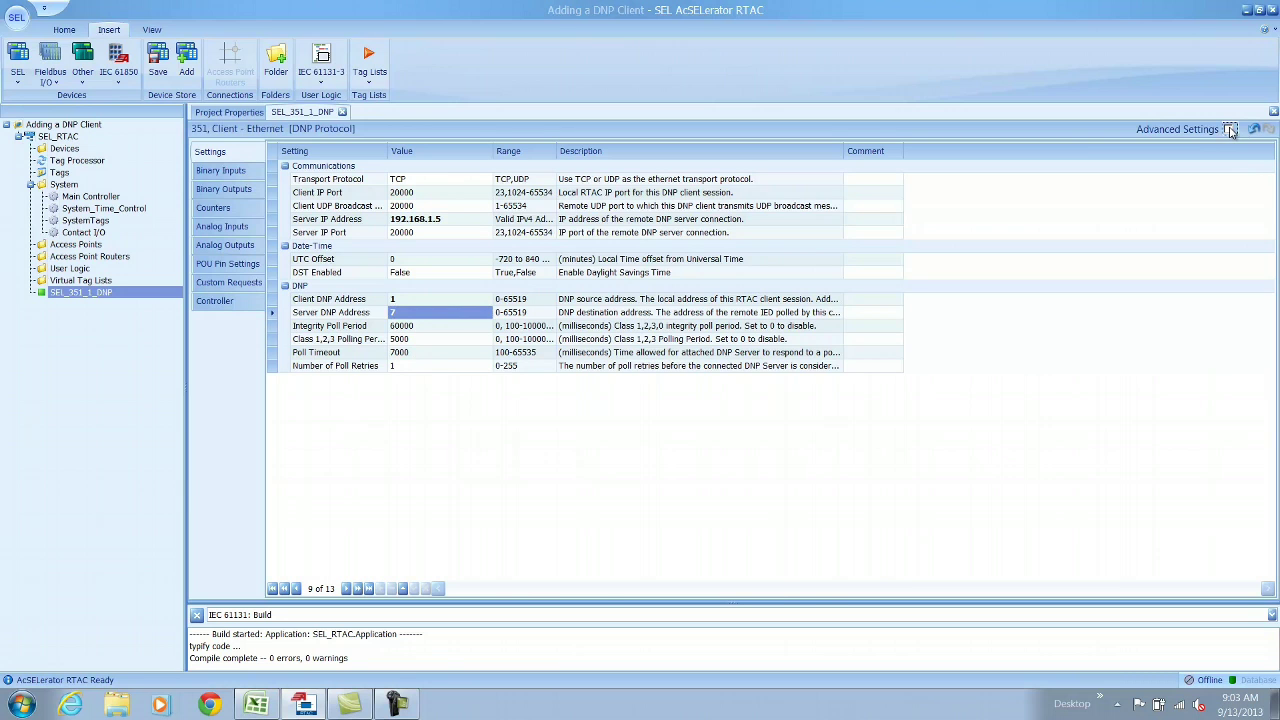
scroll(880, 288, down, 5)
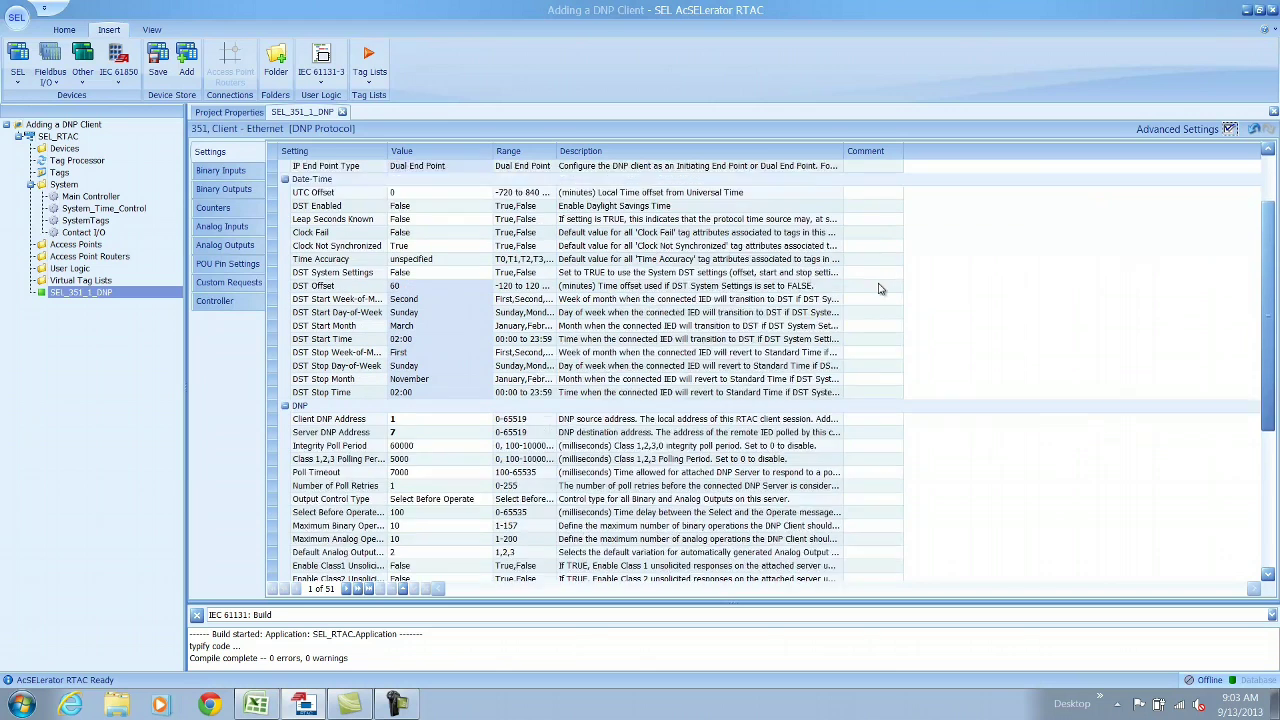
scroll(880, 288, down, 1)
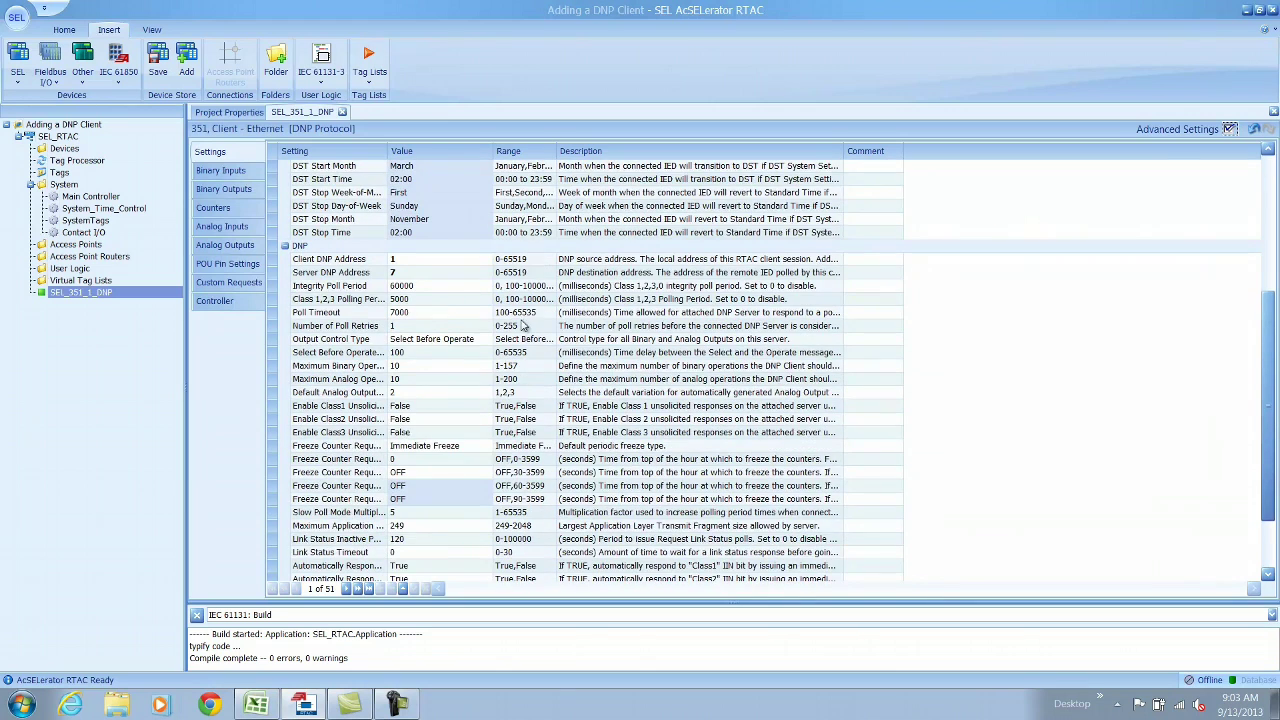
scroll(520, 322, down, 2)
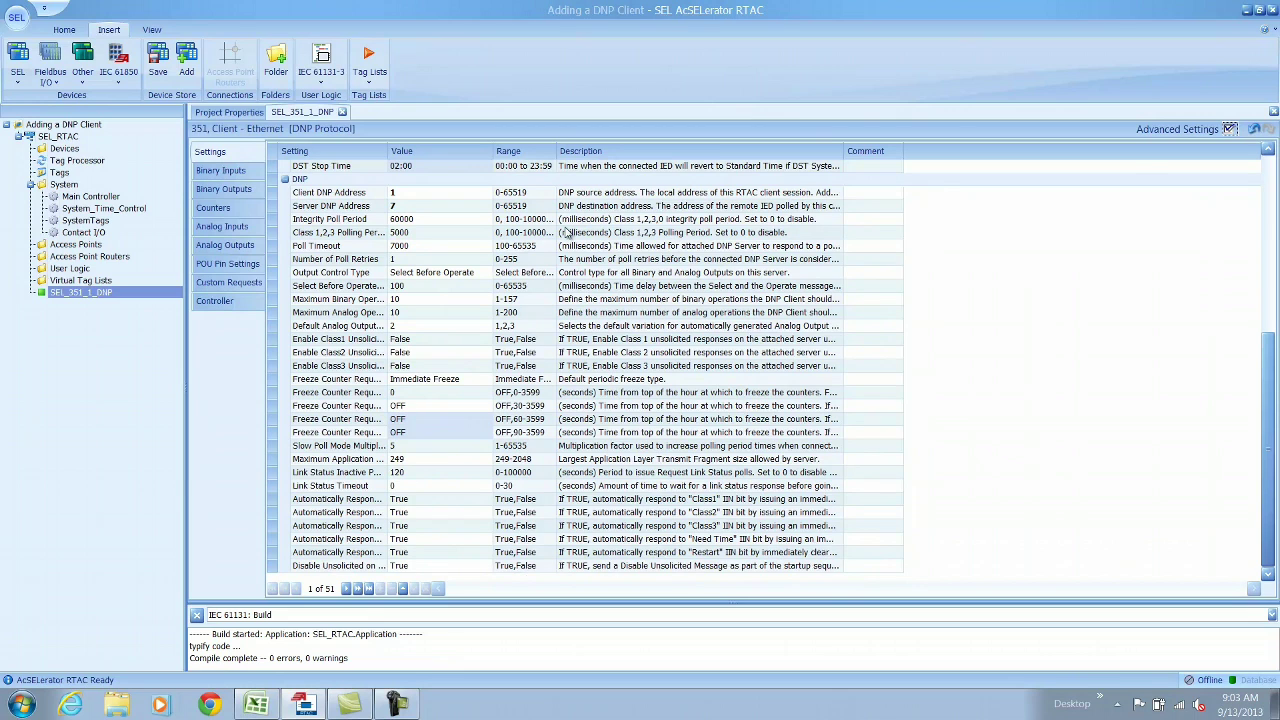
click(1230, 130)
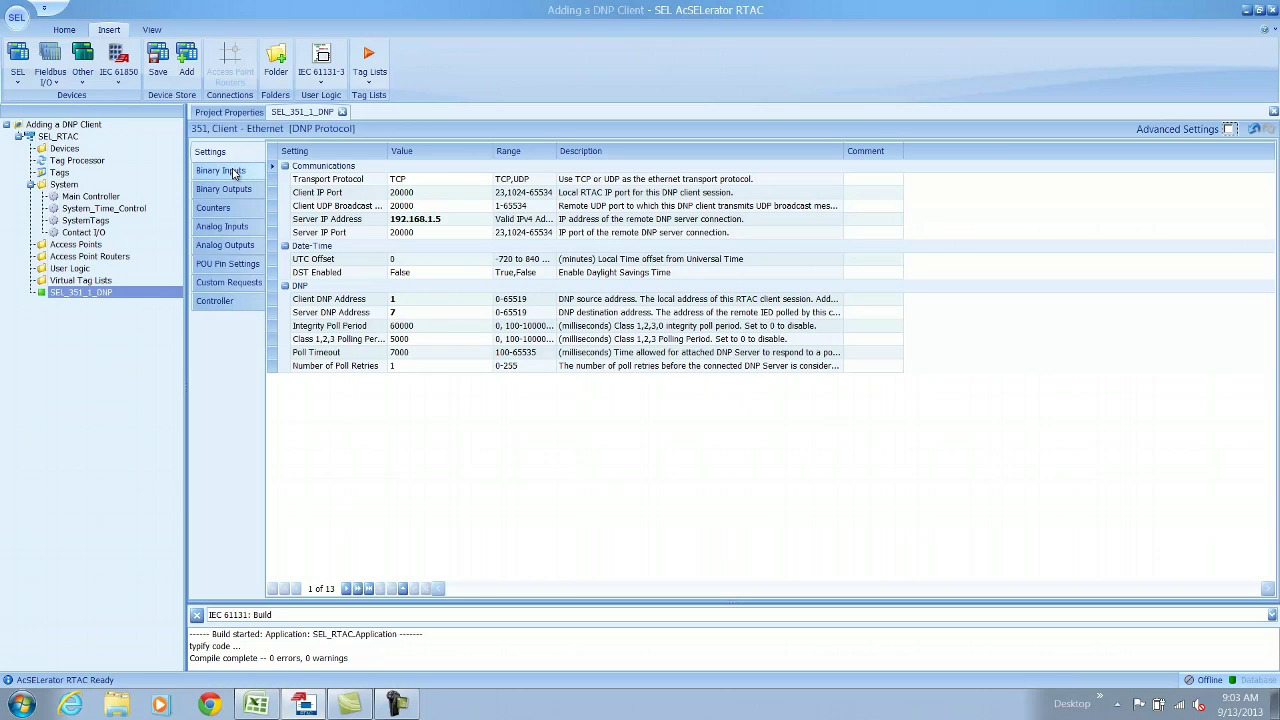
Add 24 binary input points, numbered 0 to 23.
click(222, 171)
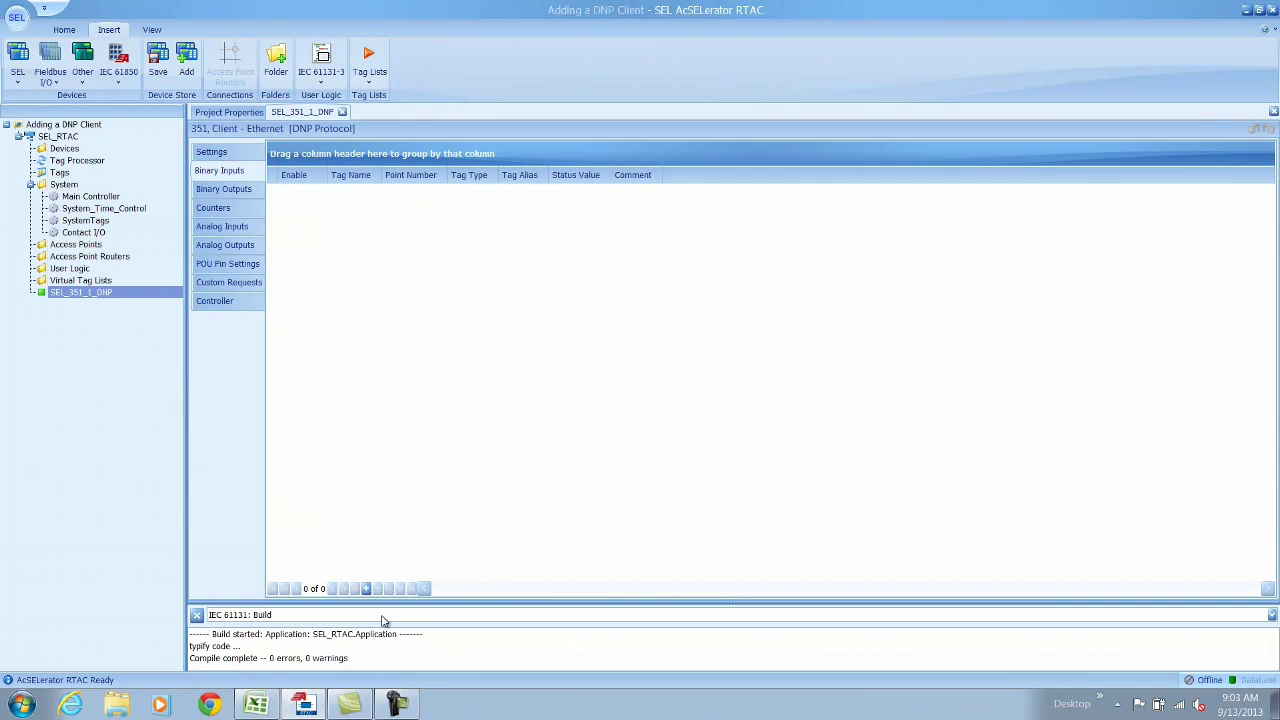
click(367, 590)
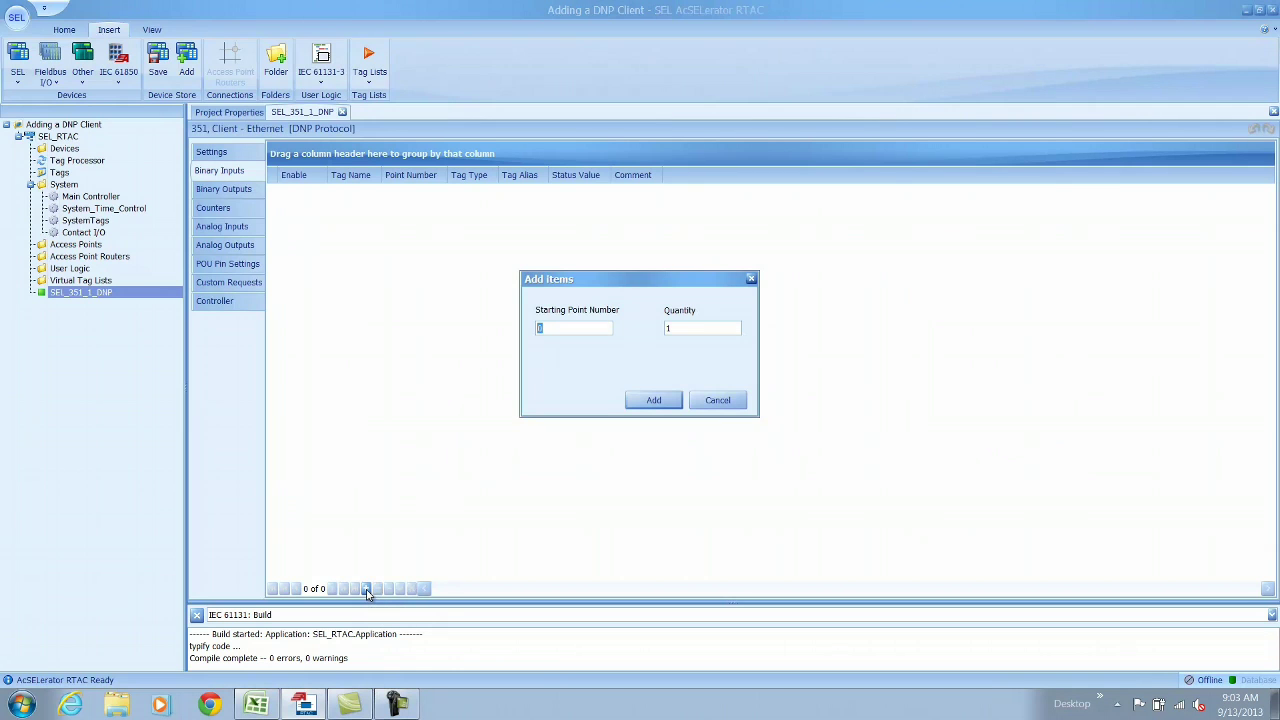
click(679, 326)
click(651, 401)
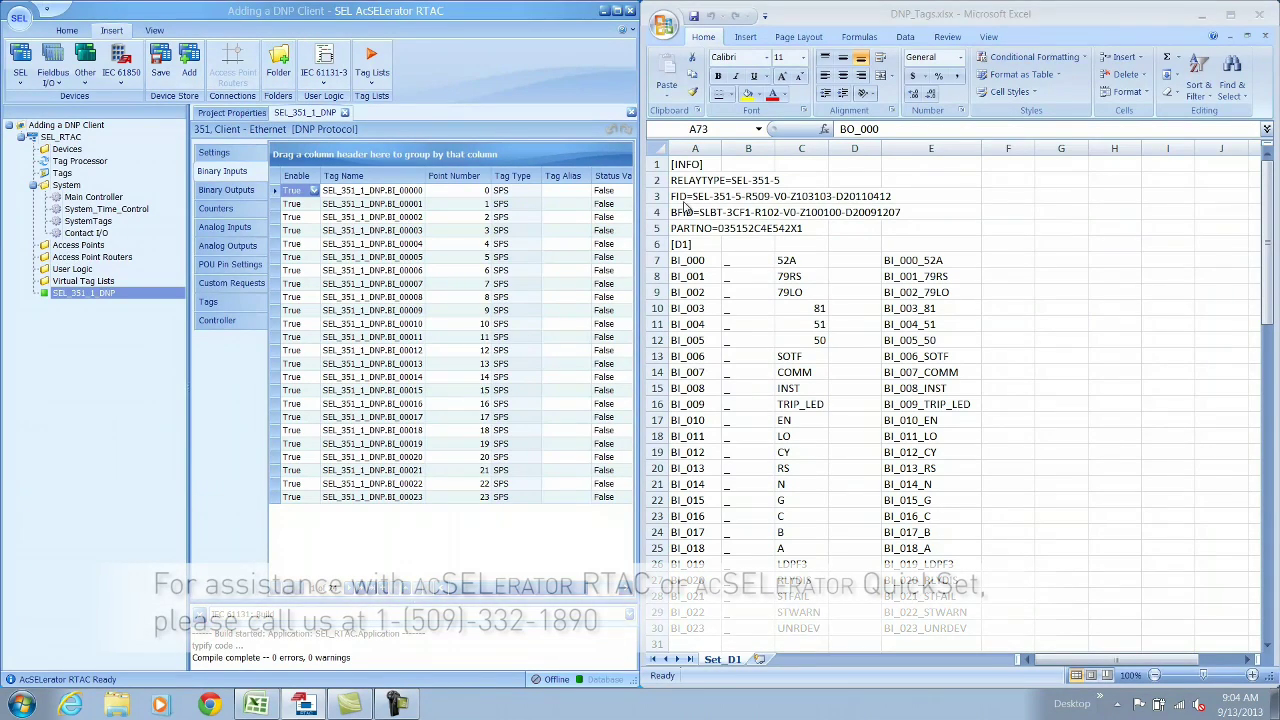
Paste the Excel tag names E7:E30 over the binary input names, BI_000_52A to BI_023_UNRDEV.
click(922, 260)
click(922, 260)
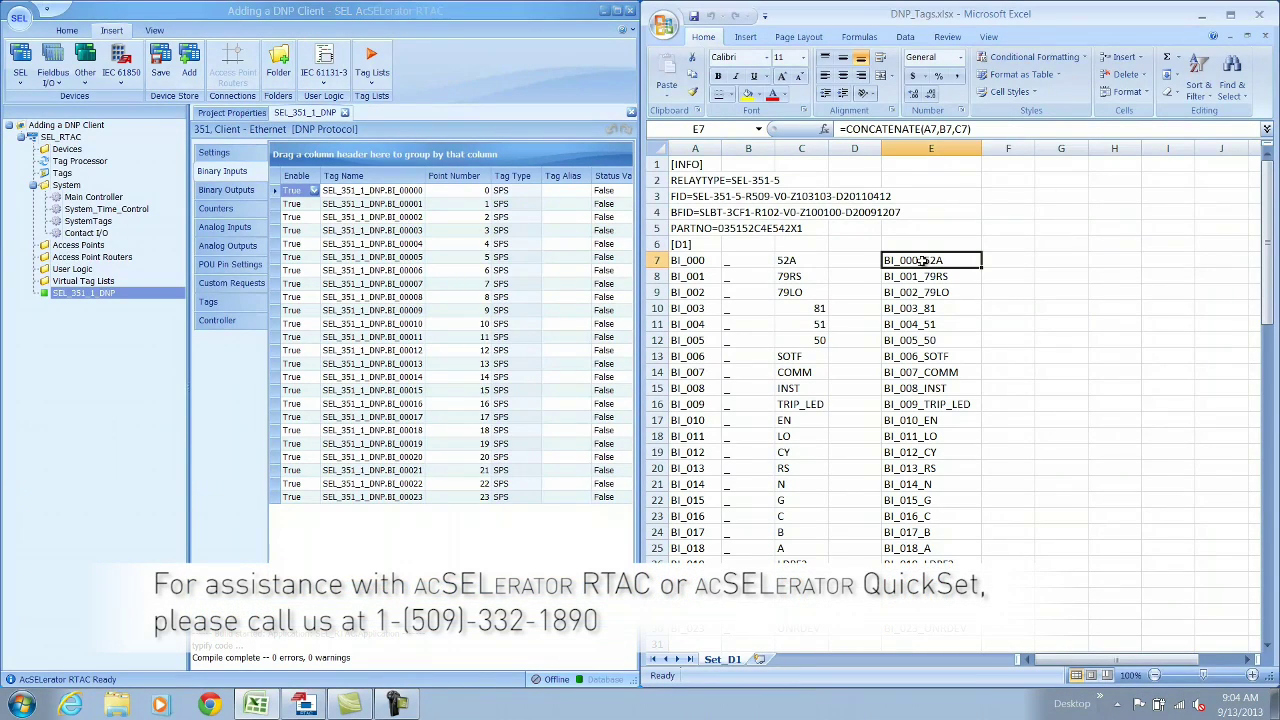
key(ctrl+shift+Down)
key(ctrl+c)
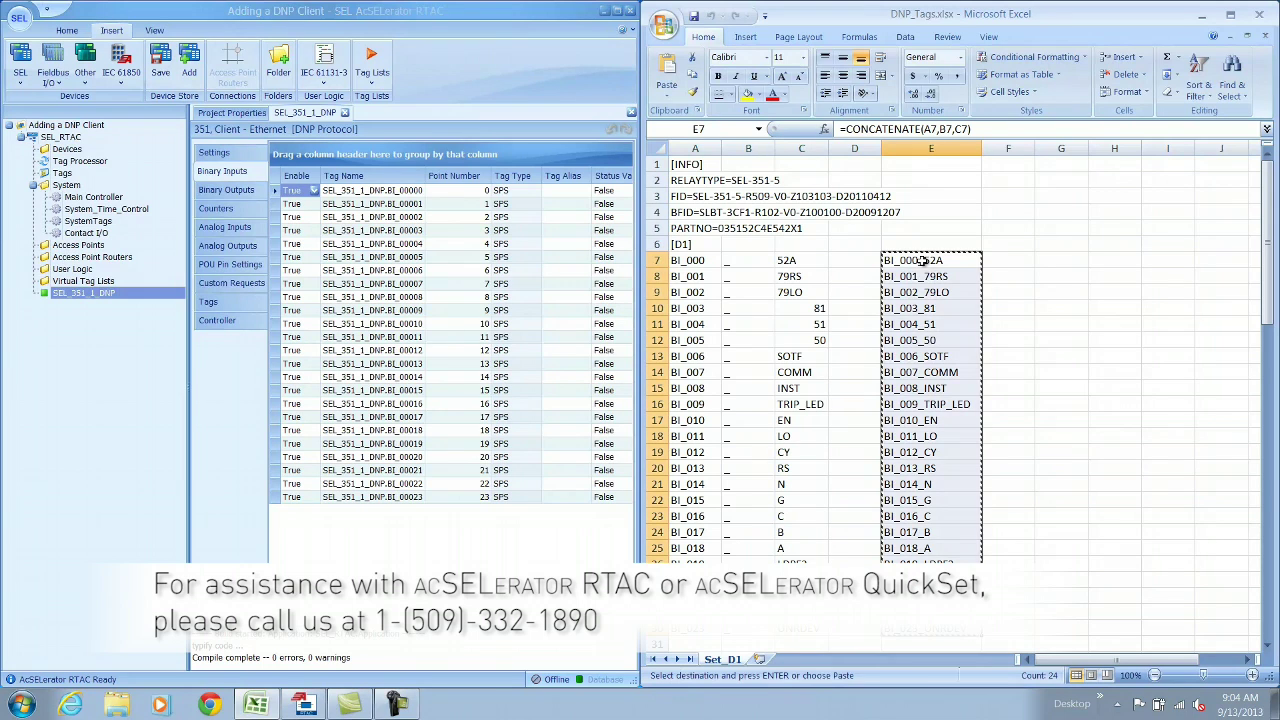
click(383, 191)
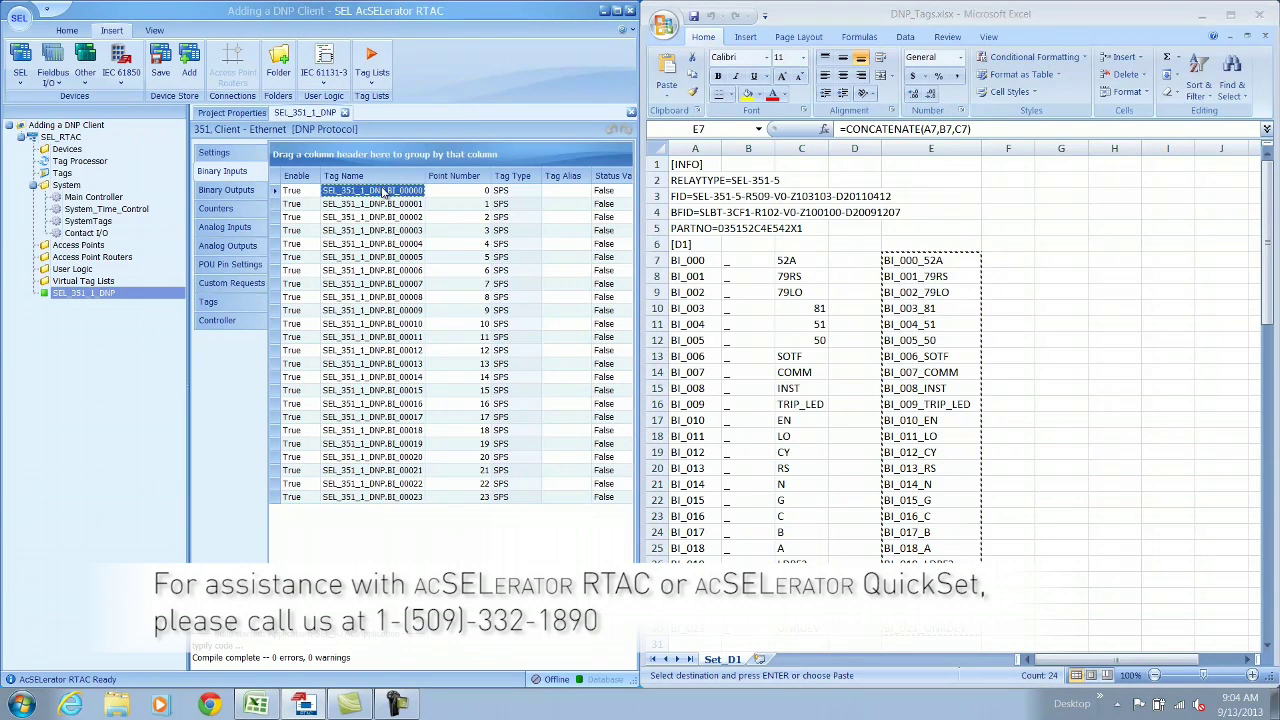
key(ctrl+v)
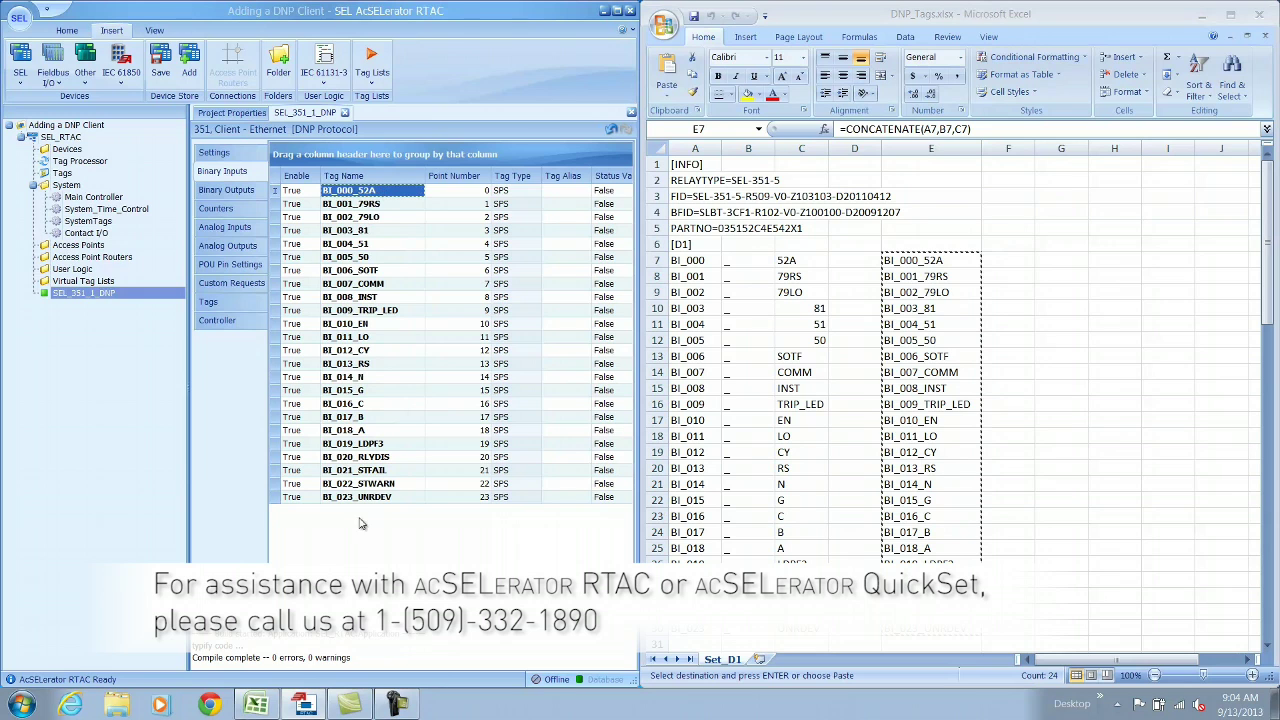
Add the binary output points to the DNP client.
click(225, 190)
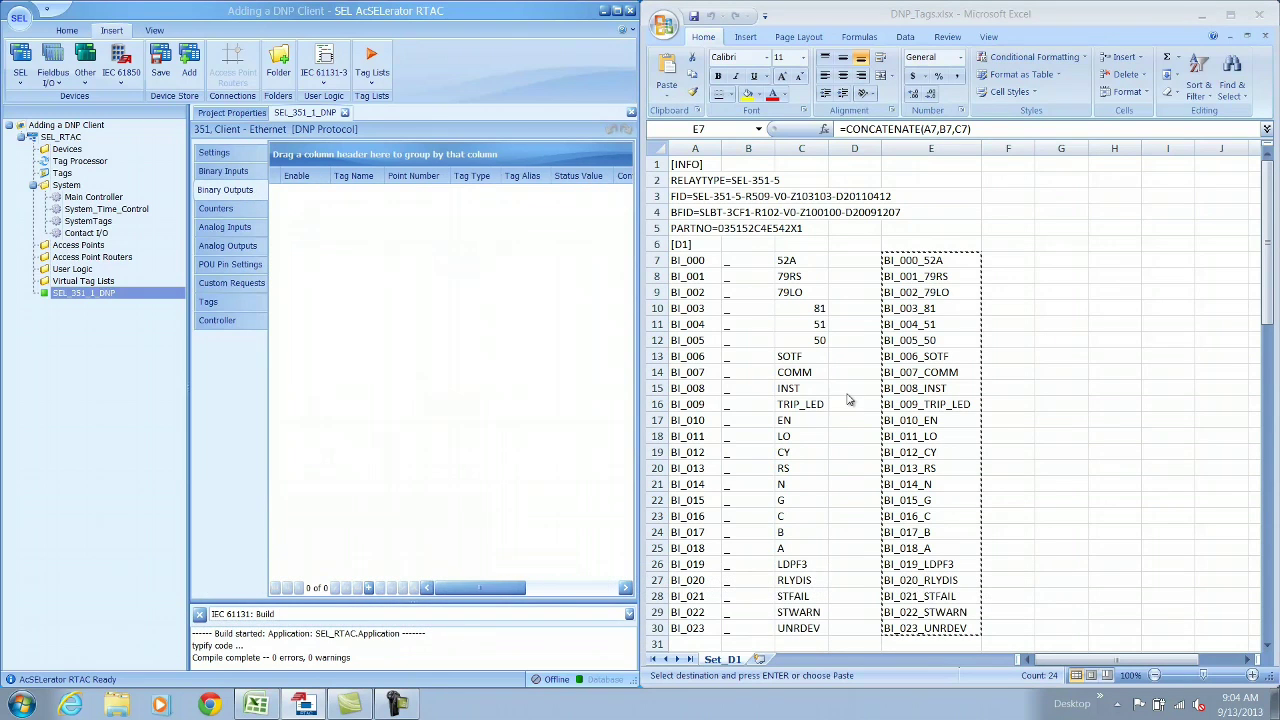
click(367, 588)
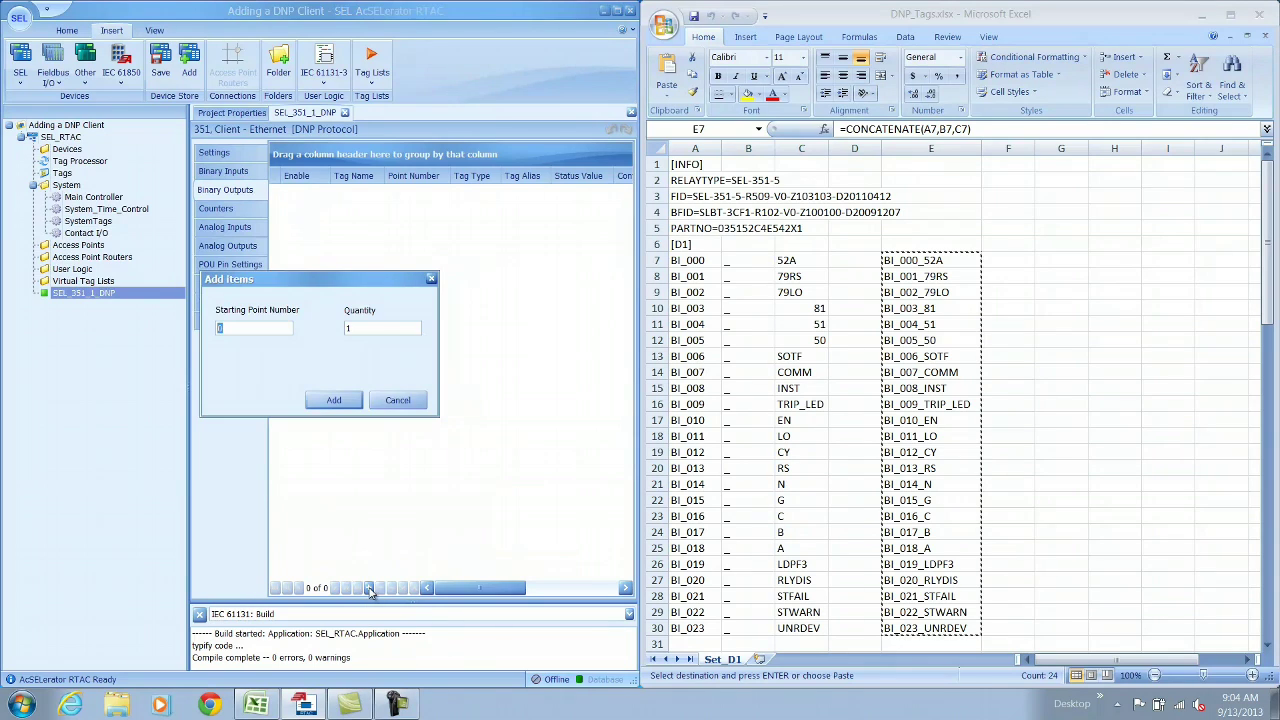
click(394, 327)
click(341, 397)
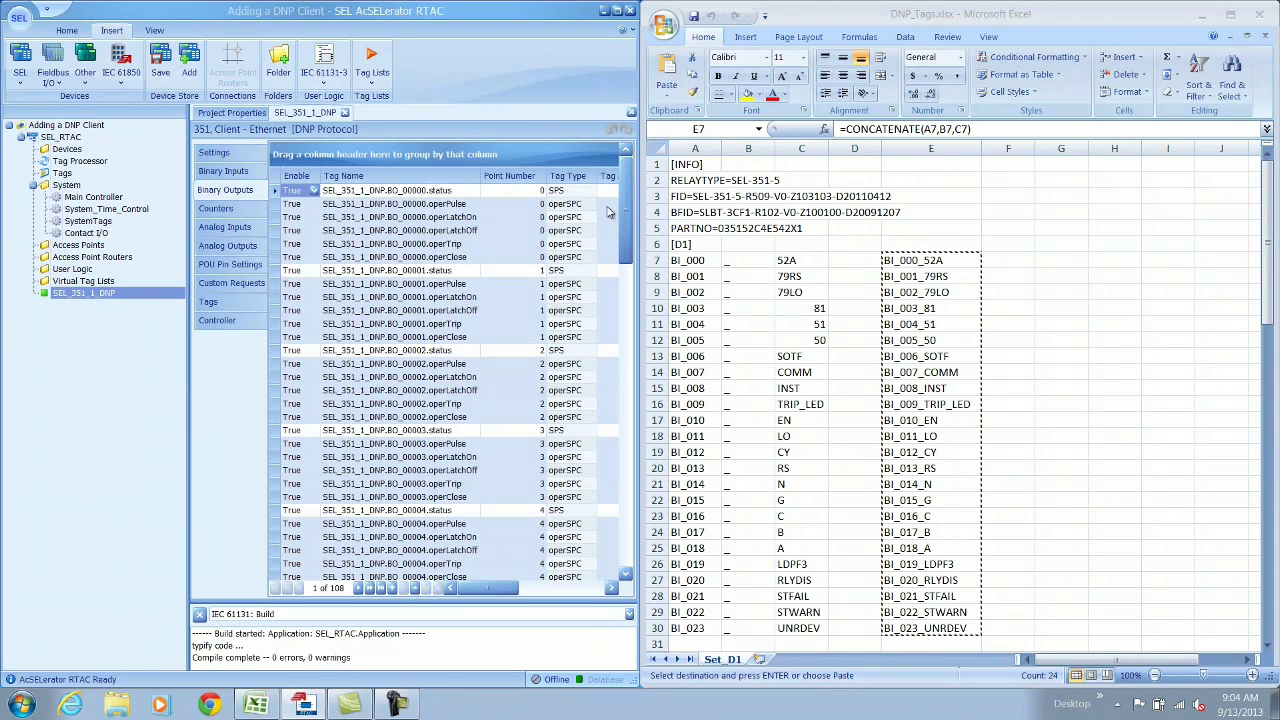
Filter the binary outputs' Tag Type to show only SPS status rows.
click(593, 176)
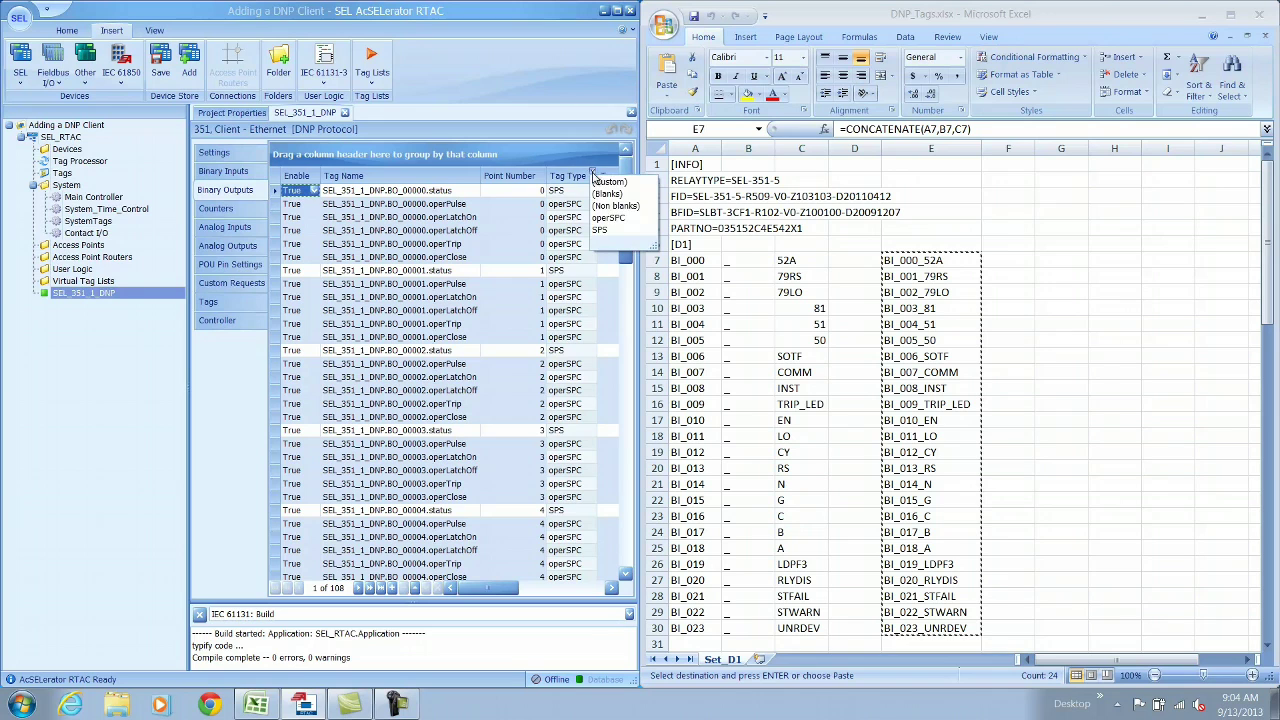
click(612, 230)
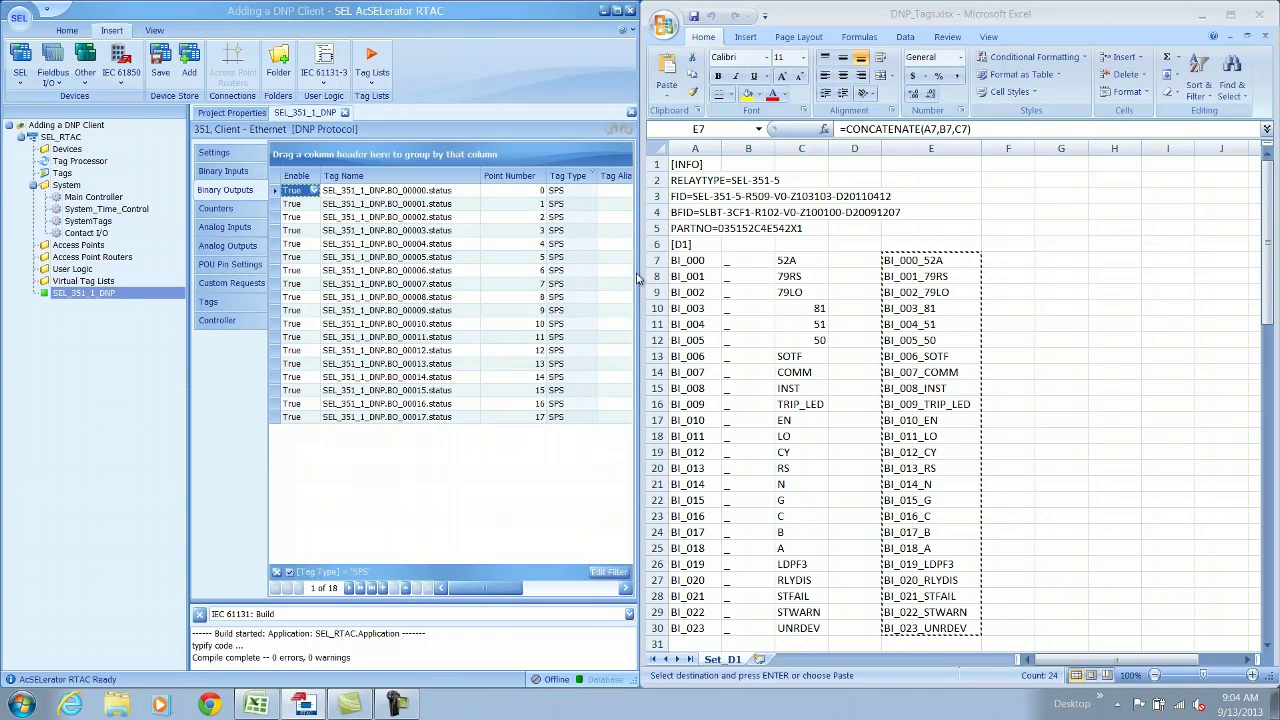
scroll(1097, 410, down, 9)
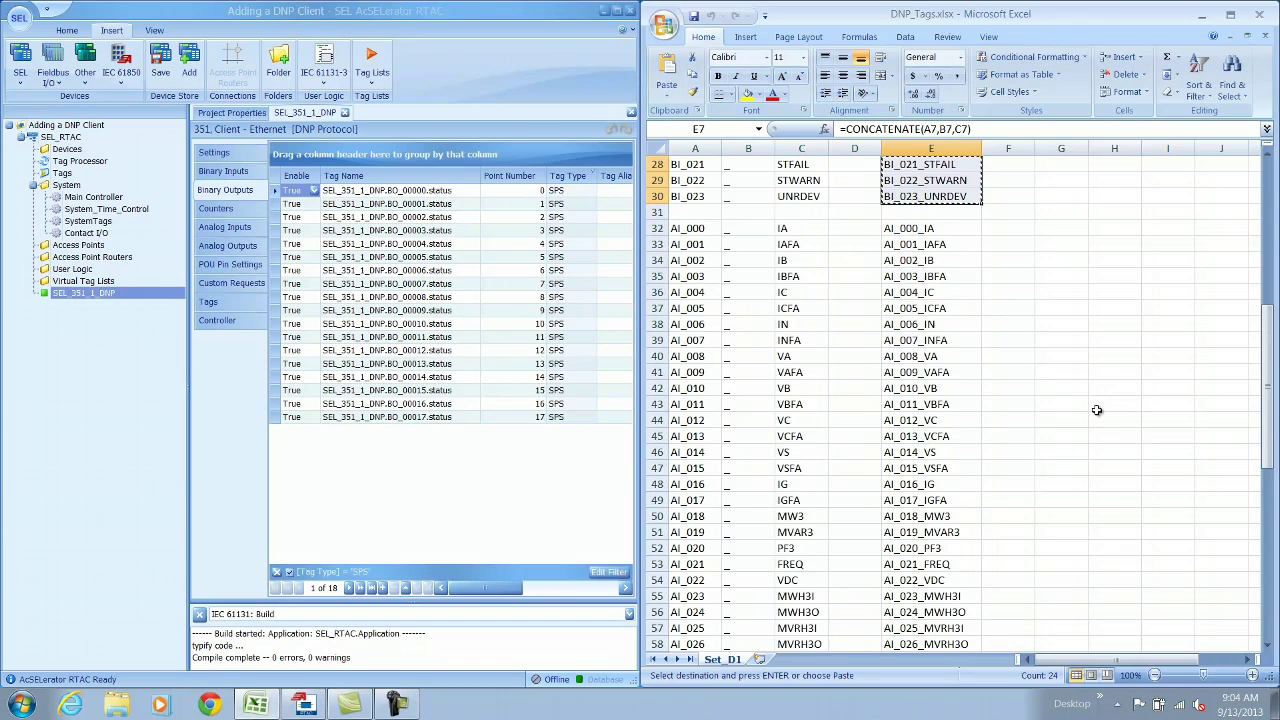
scroll(1097, 410, down, 9)
Paste Excel names E73:E90 over the 18 binary output tags, BO_000_RB1 to BO_017_CC.
click(916, 452)
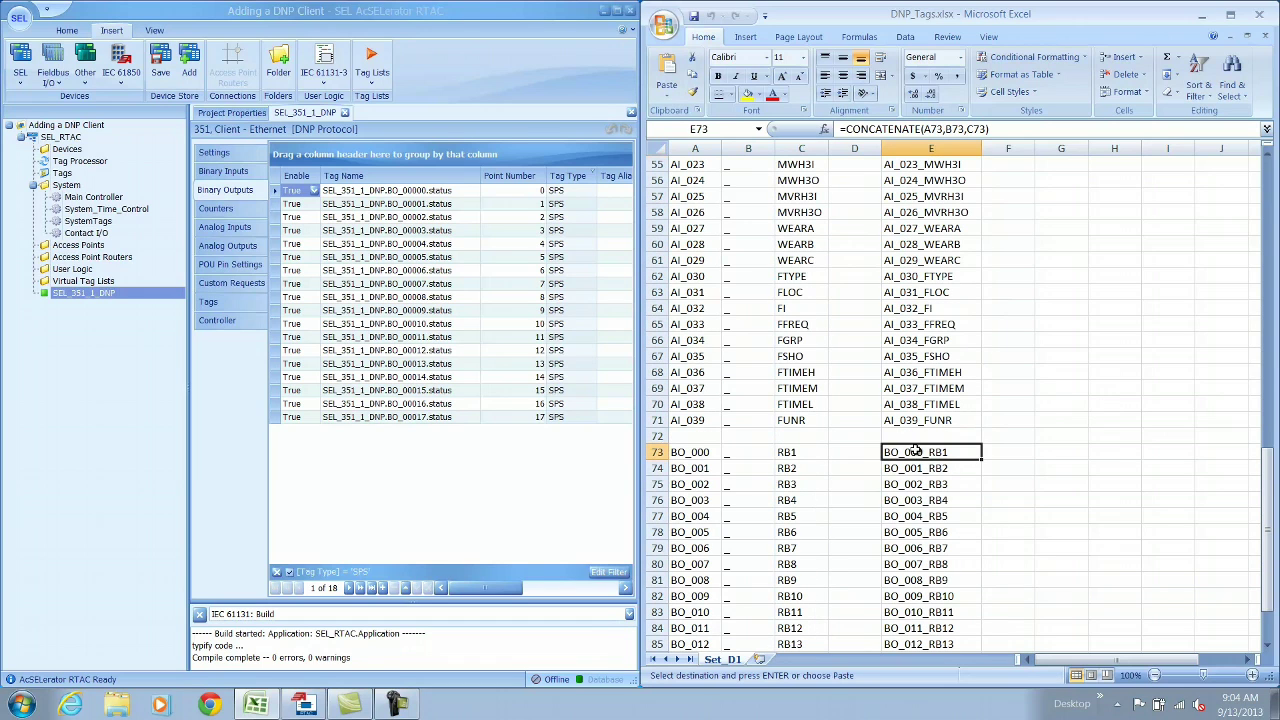
key(ctrl+shift+Down)
key(ctrl+c)
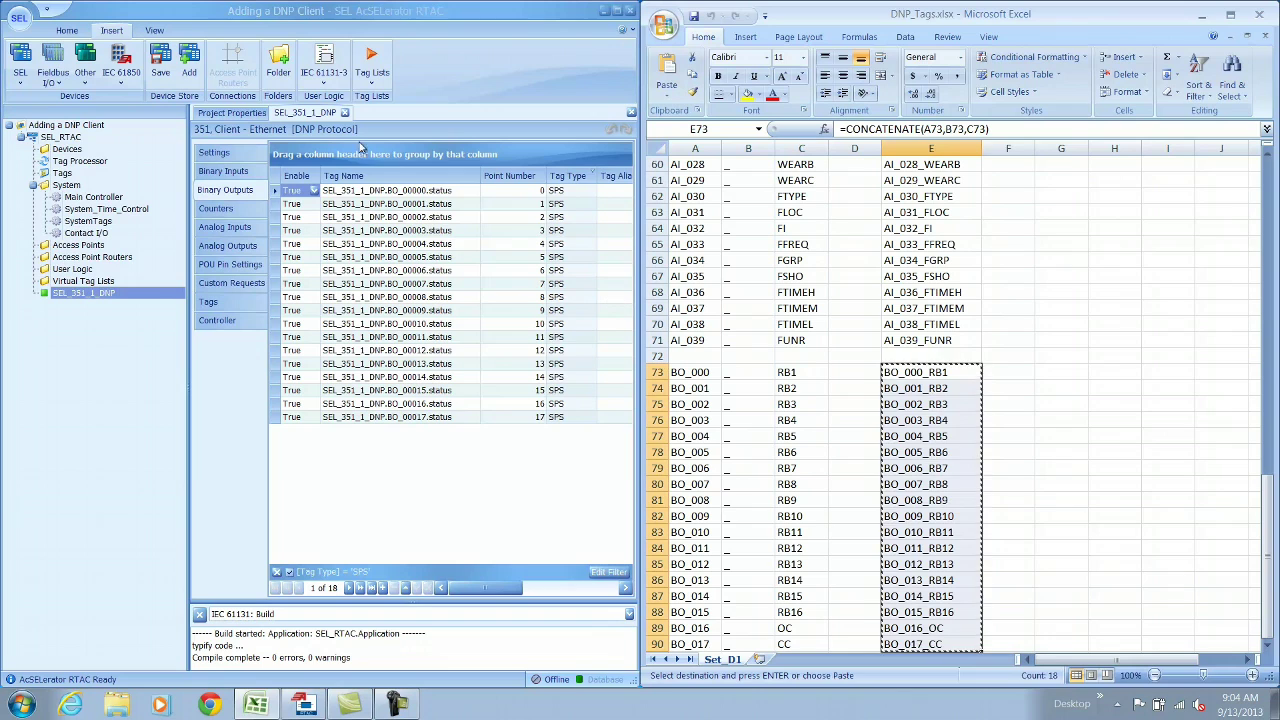
click(434, 192)
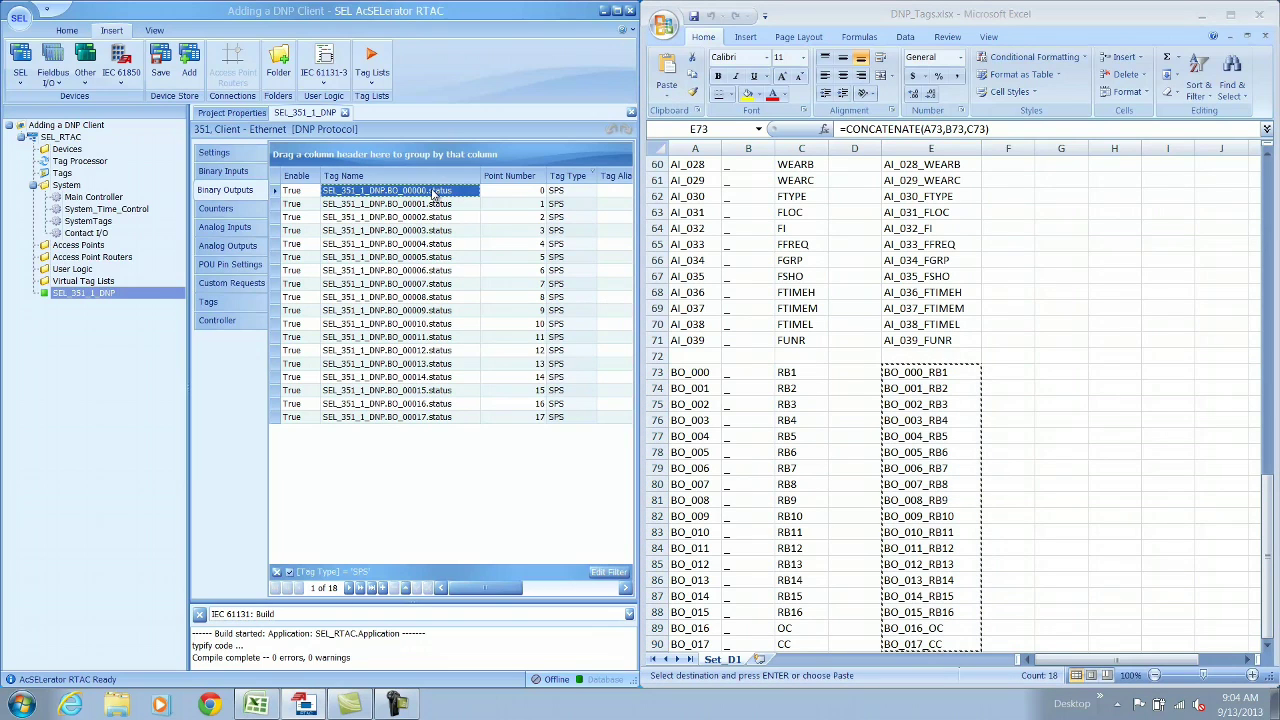
key(ctrl+v)
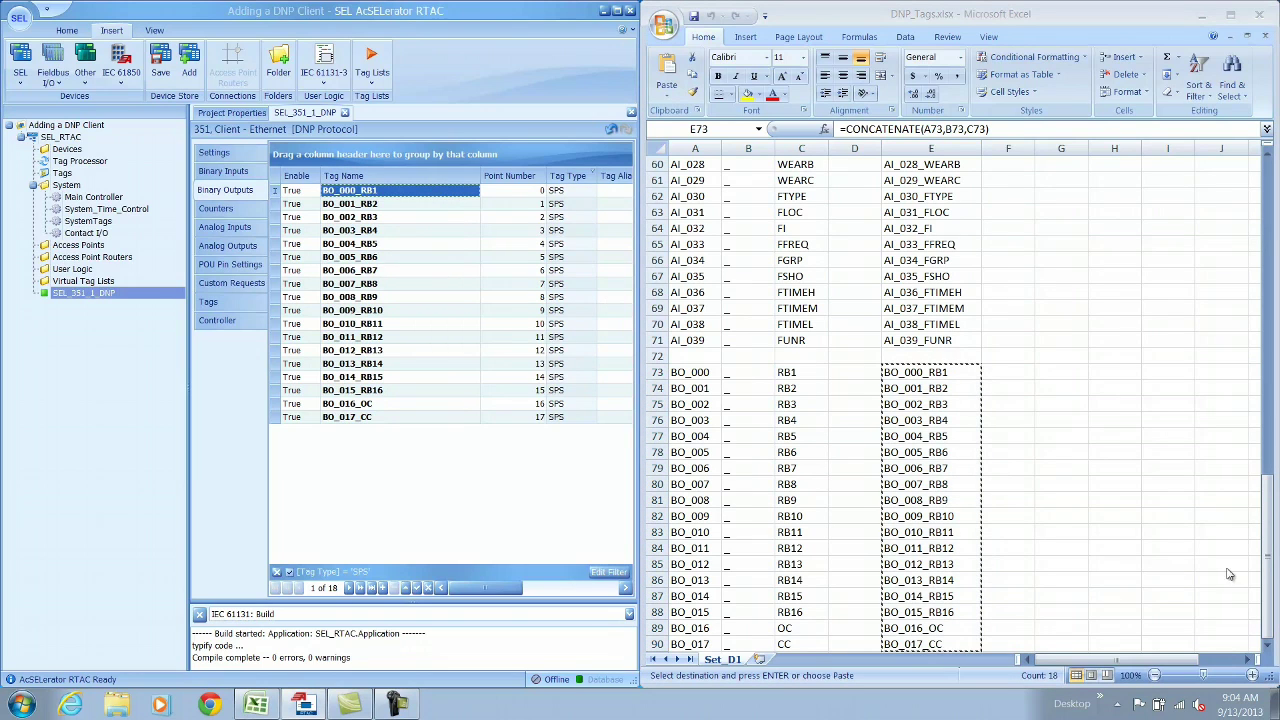
click(256, 228)
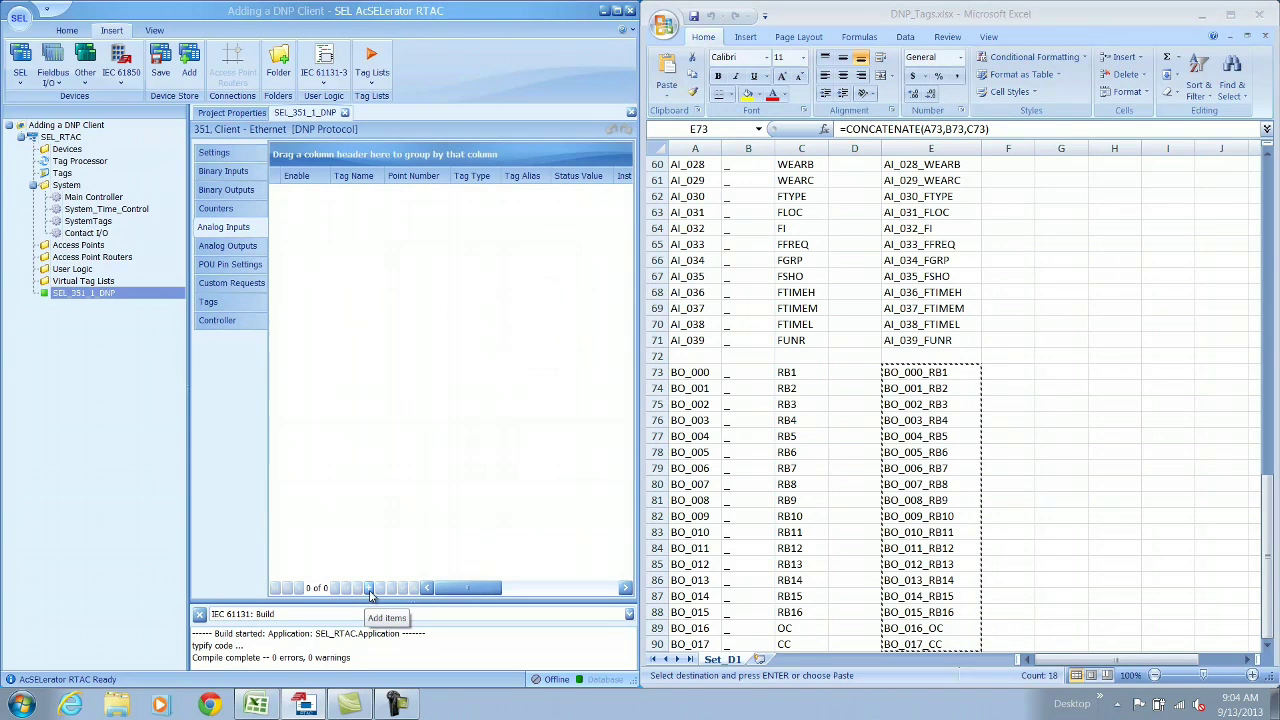
Add 40 analog input points.
click(369, 588)
click(404, 334)
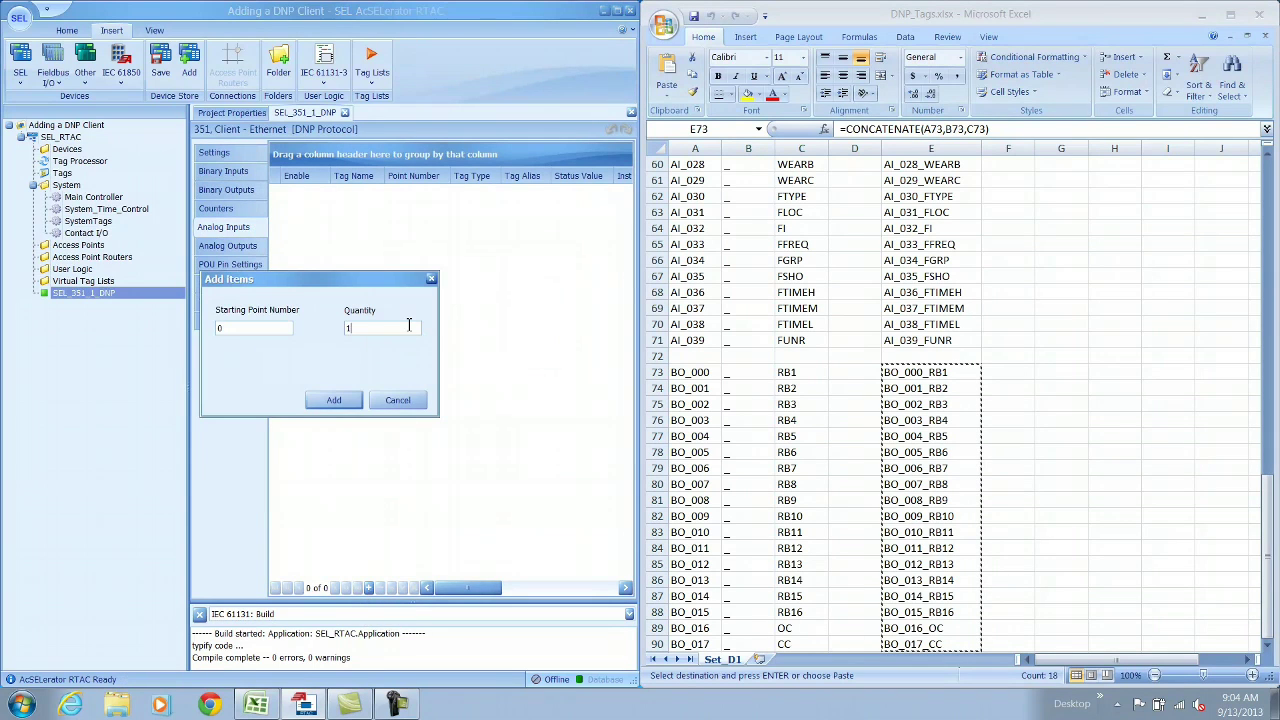
text(40)
click(336, 400)
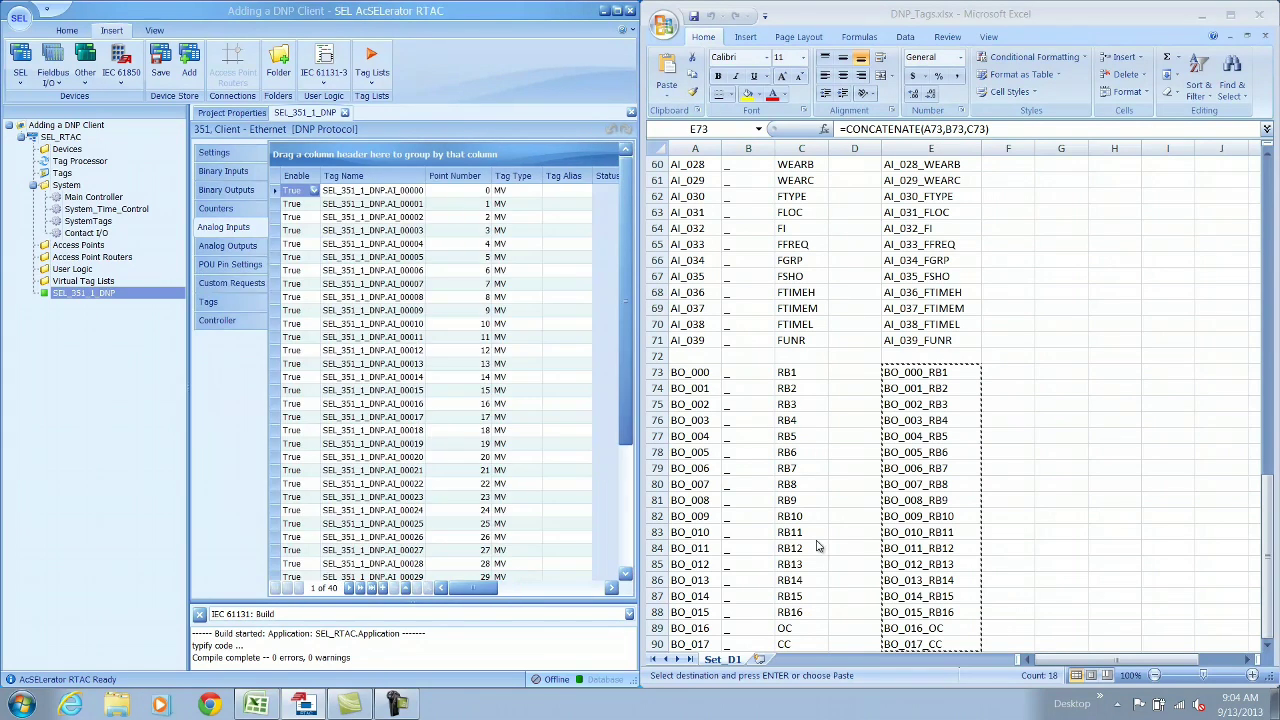
Paste Excel names E32:E71 over the analog input tag names, starting AI_000_IA.
scroll(863, 519, up, 13)
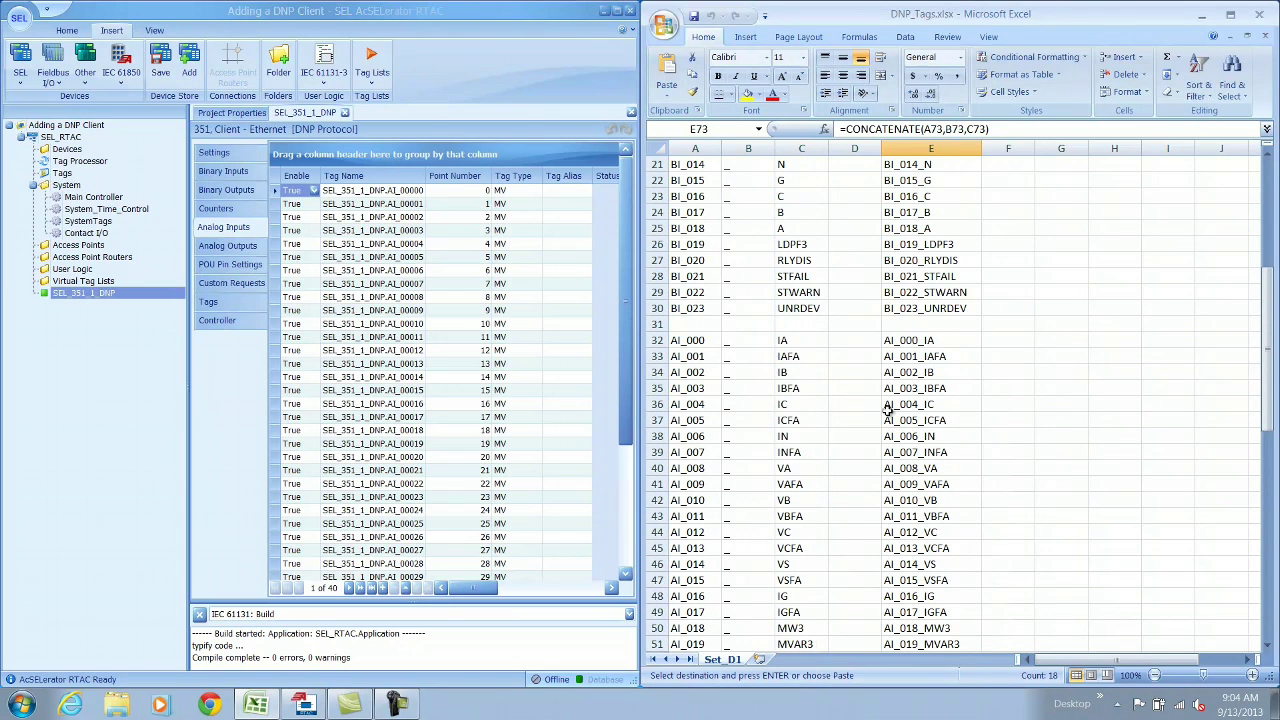
click(897, 341)
key(ctrl+shift+Down)
key(ctrl+c)
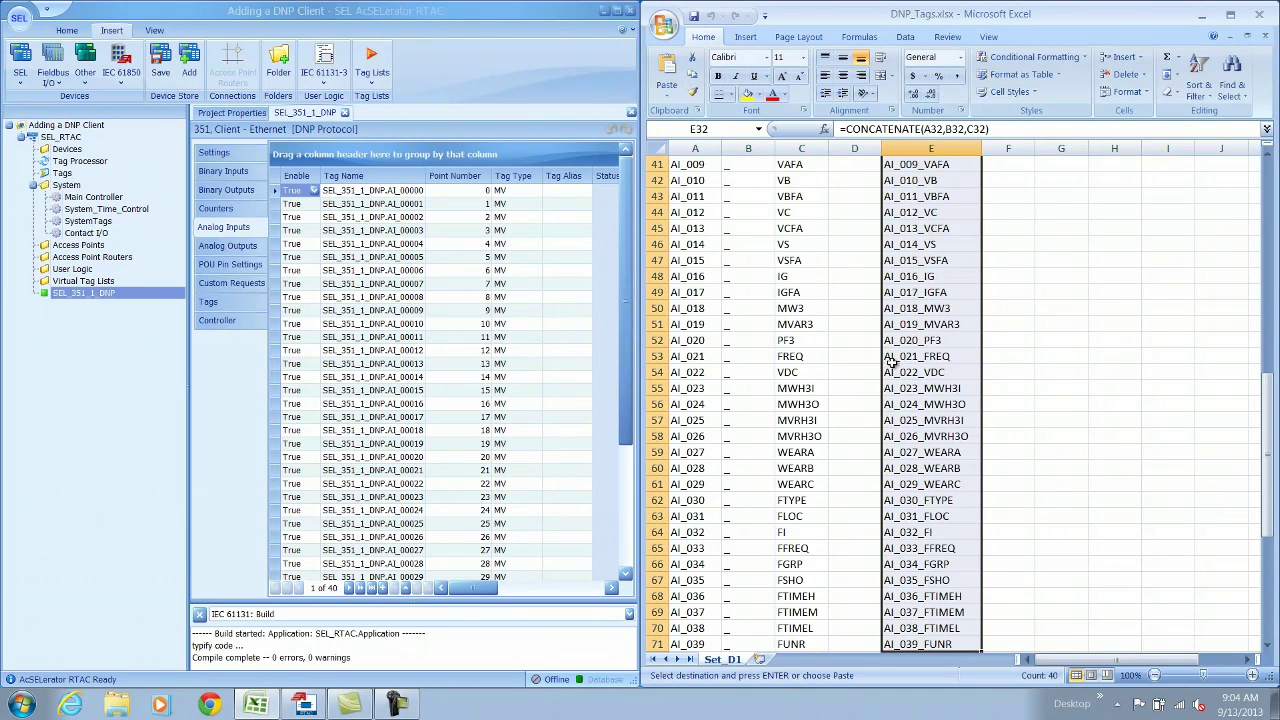
scroll(890, 360, up, 4)
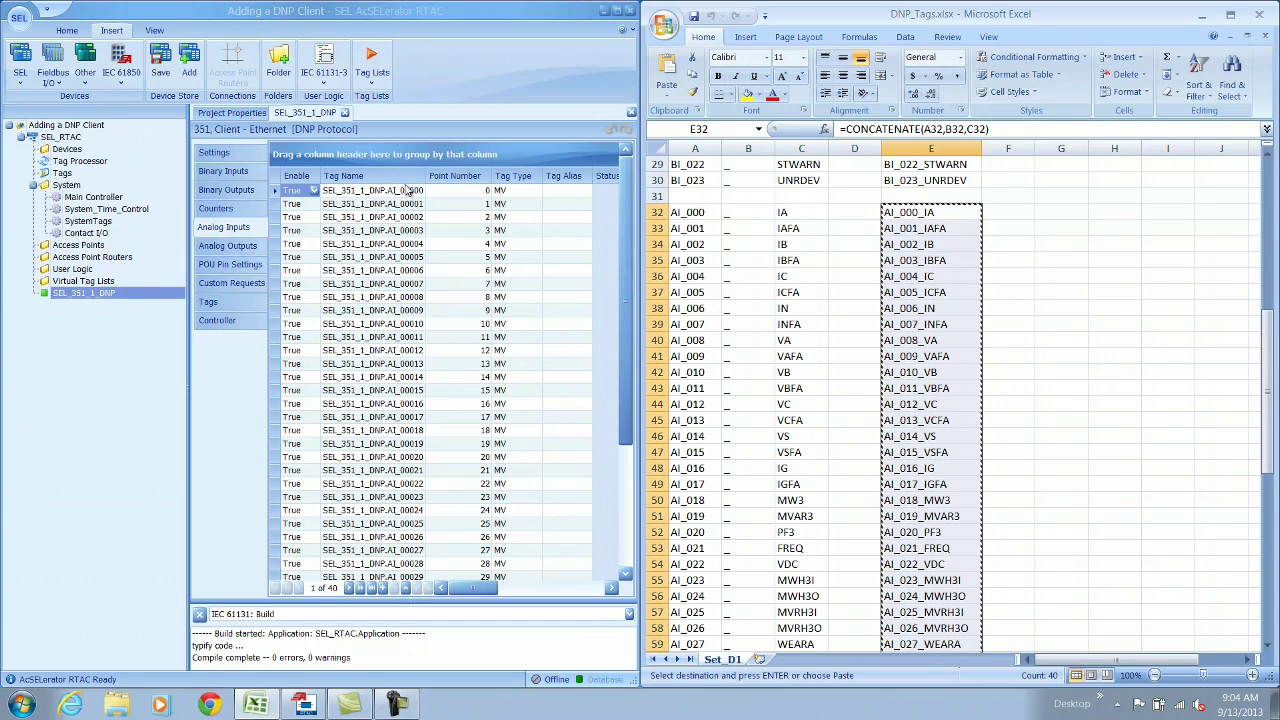
click(405, 196)
key(ctrl+v)
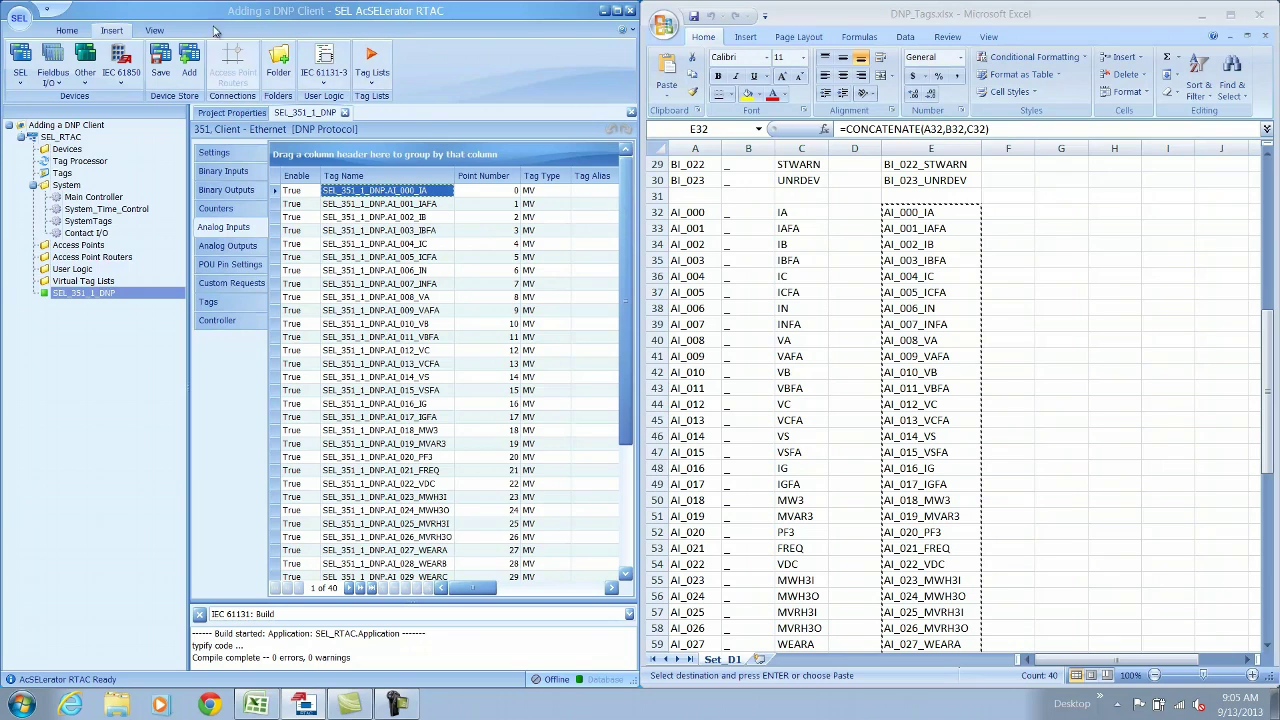
Go online with the RTAC, sending the project settings to it.
click(68, 30)
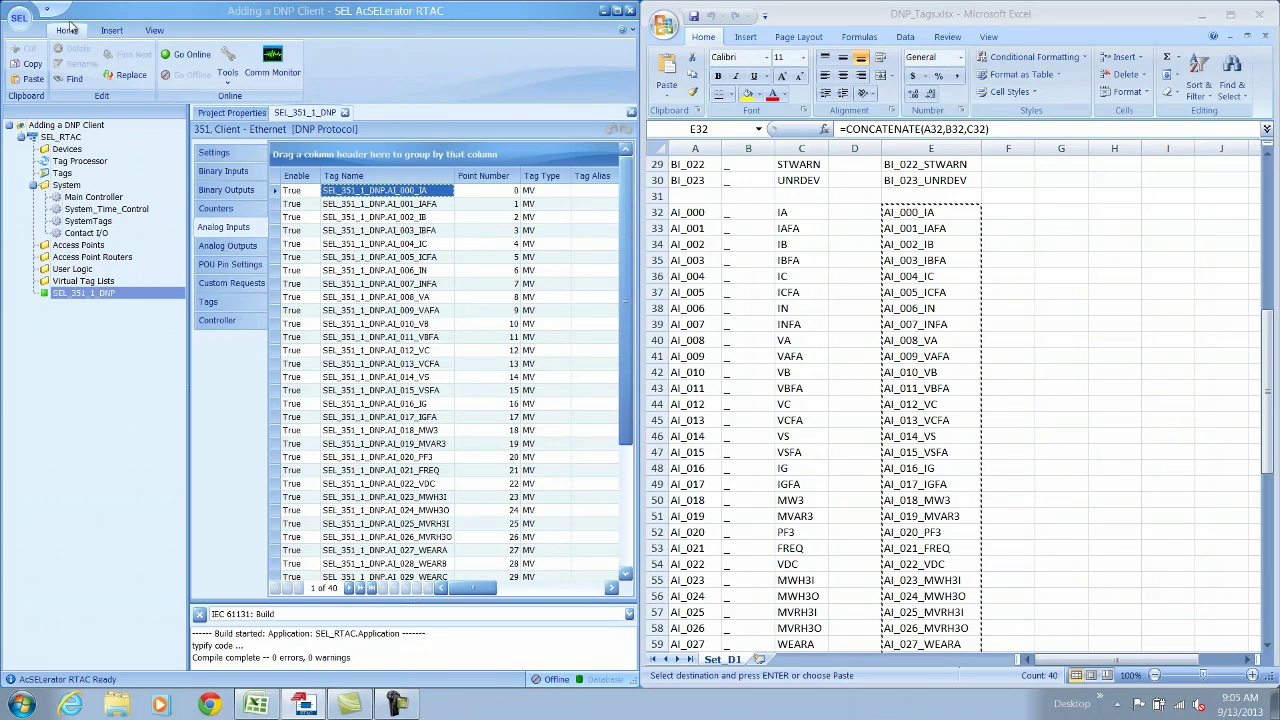
click(180, 55)
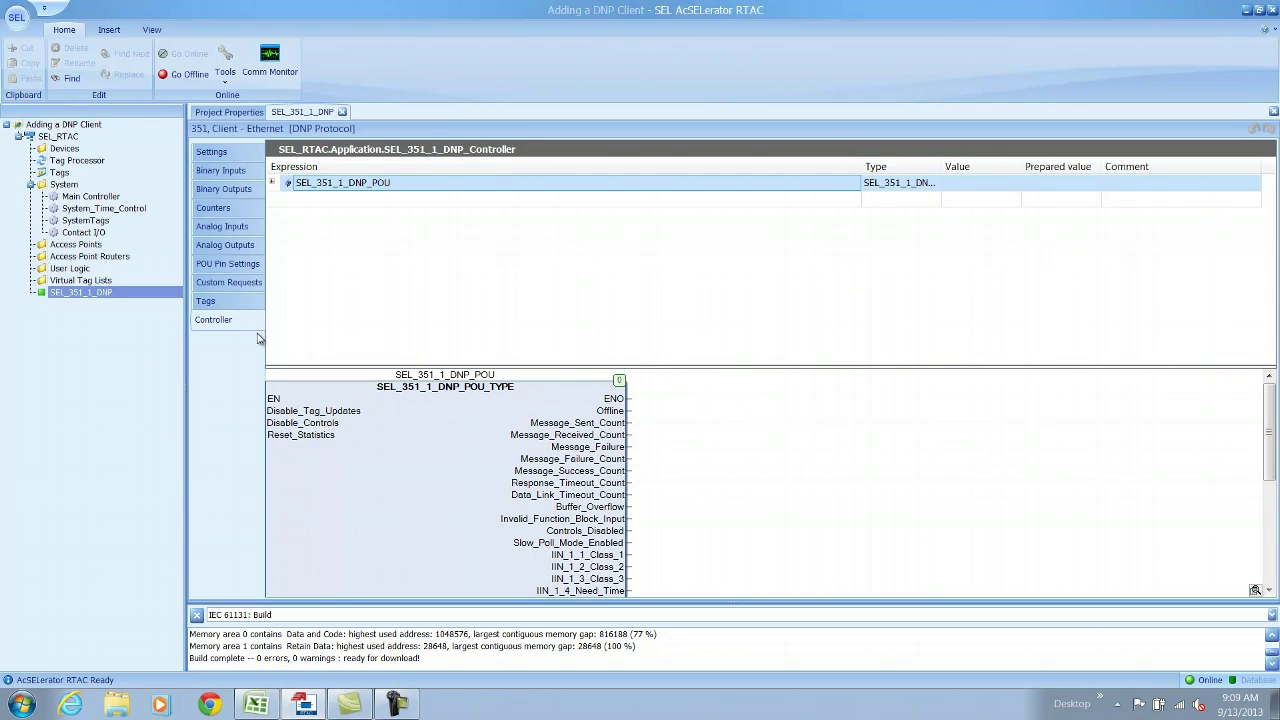
Expand SEL_351_1_DNP_POU and check ENO TRUE, Offline FALSE, 13 messages sent and received.
click(274, 184)
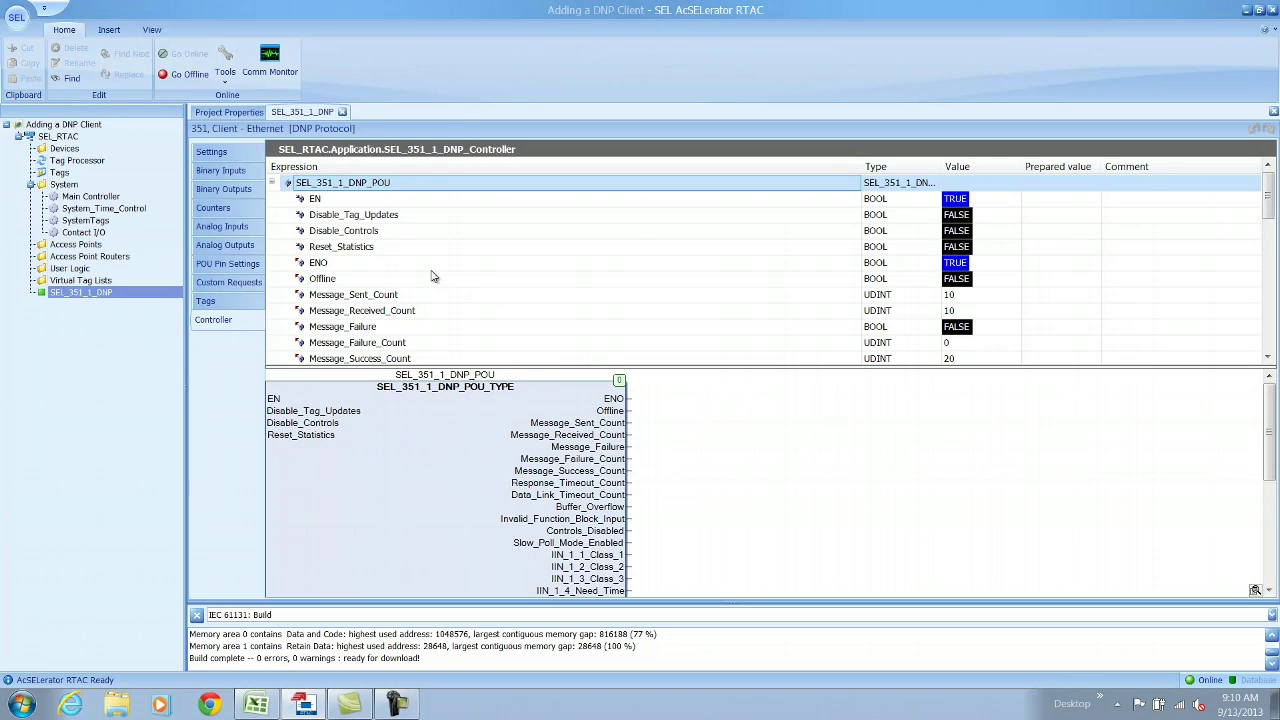
click(432, 270)
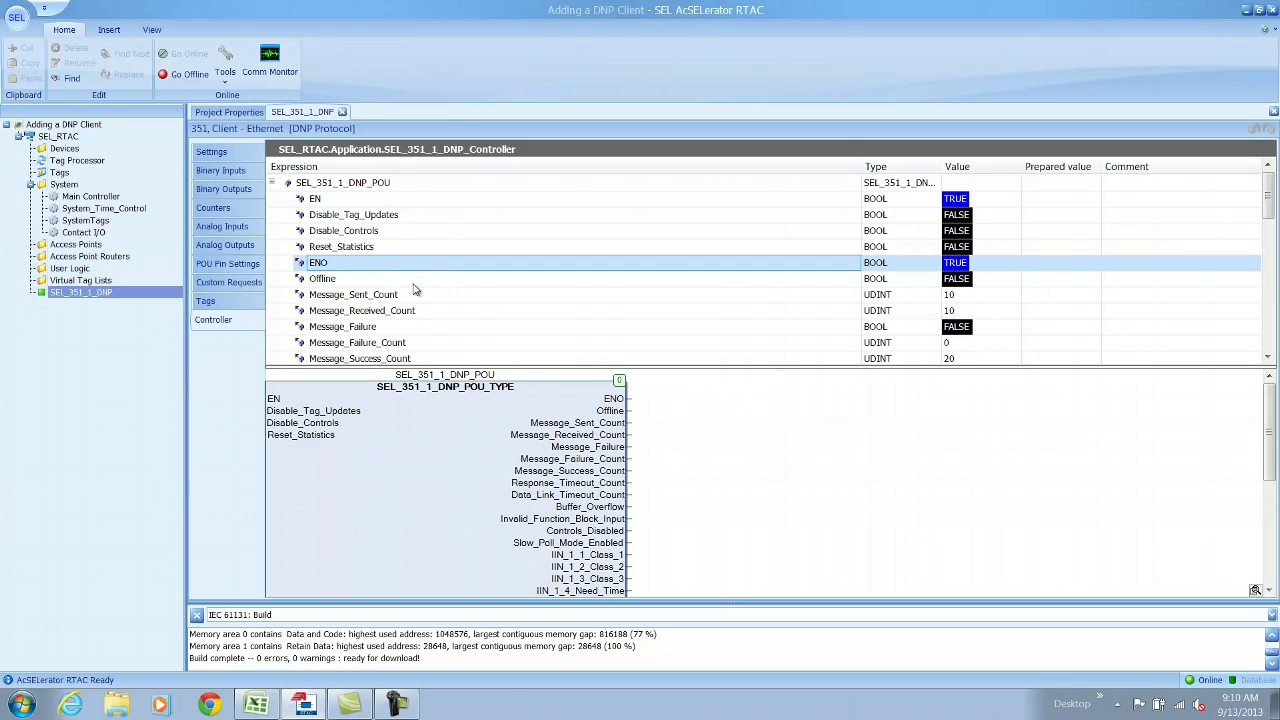
click(414, 283)
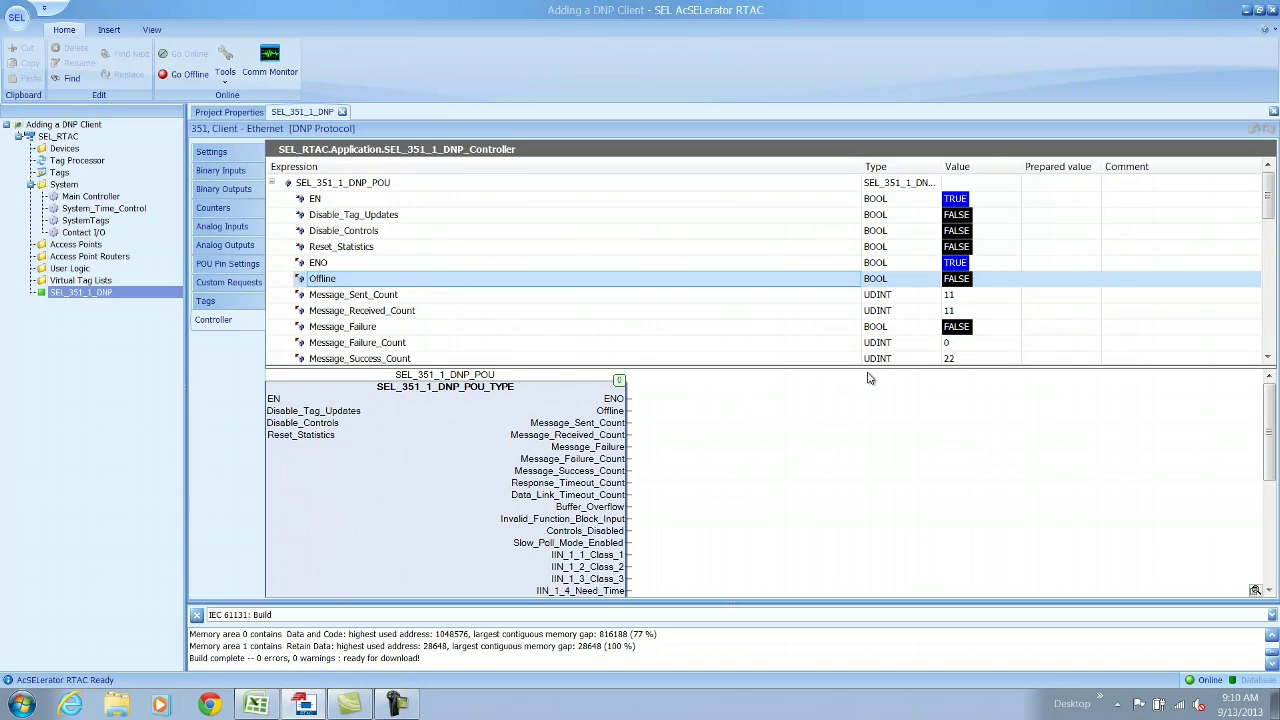
click(955, 297)
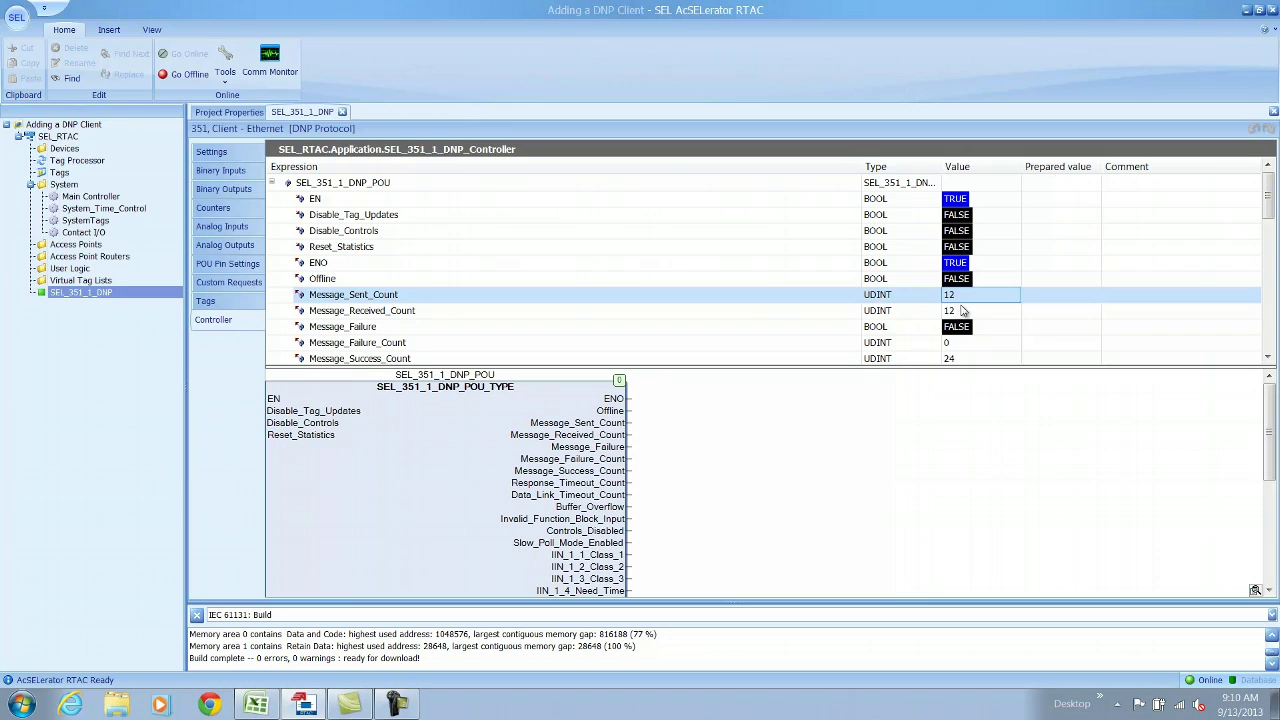
scroll(962, 318, down, 1)
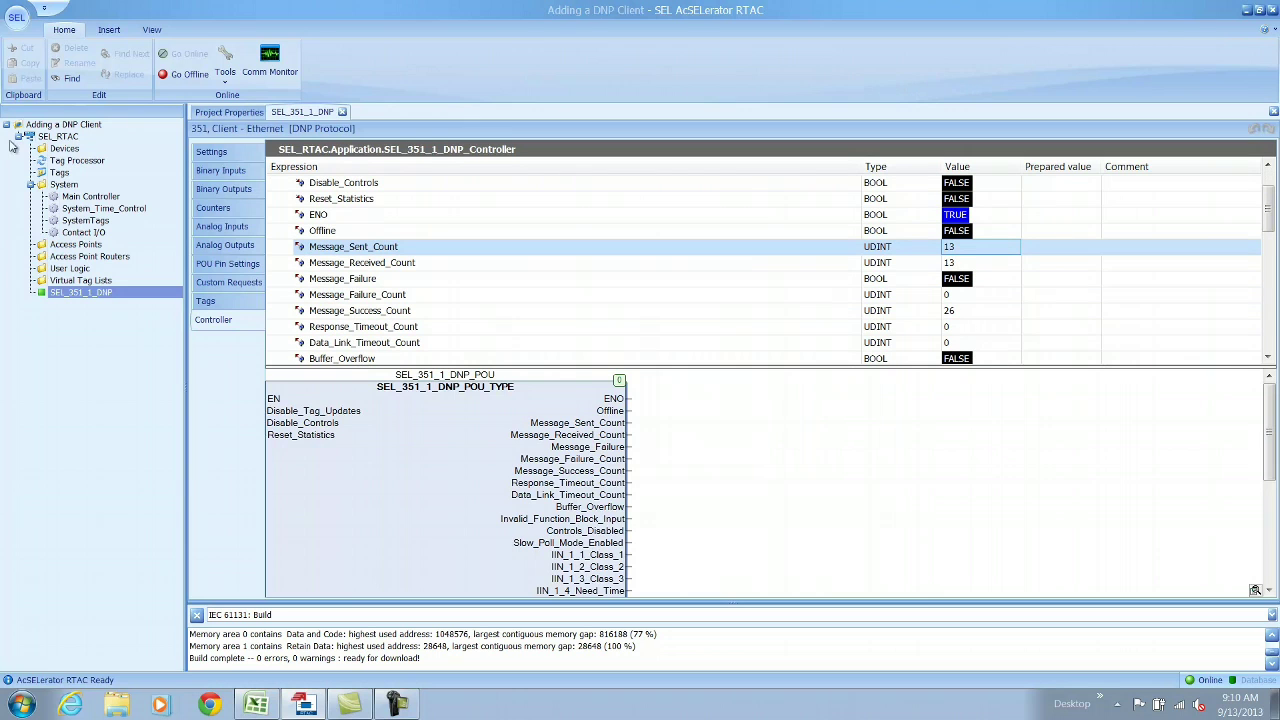
In the live tag list, expand BI_009_TRIP_LED (FALSE) and BI_010_EN (TRUE).
click(204, 301)
click(452, 393)
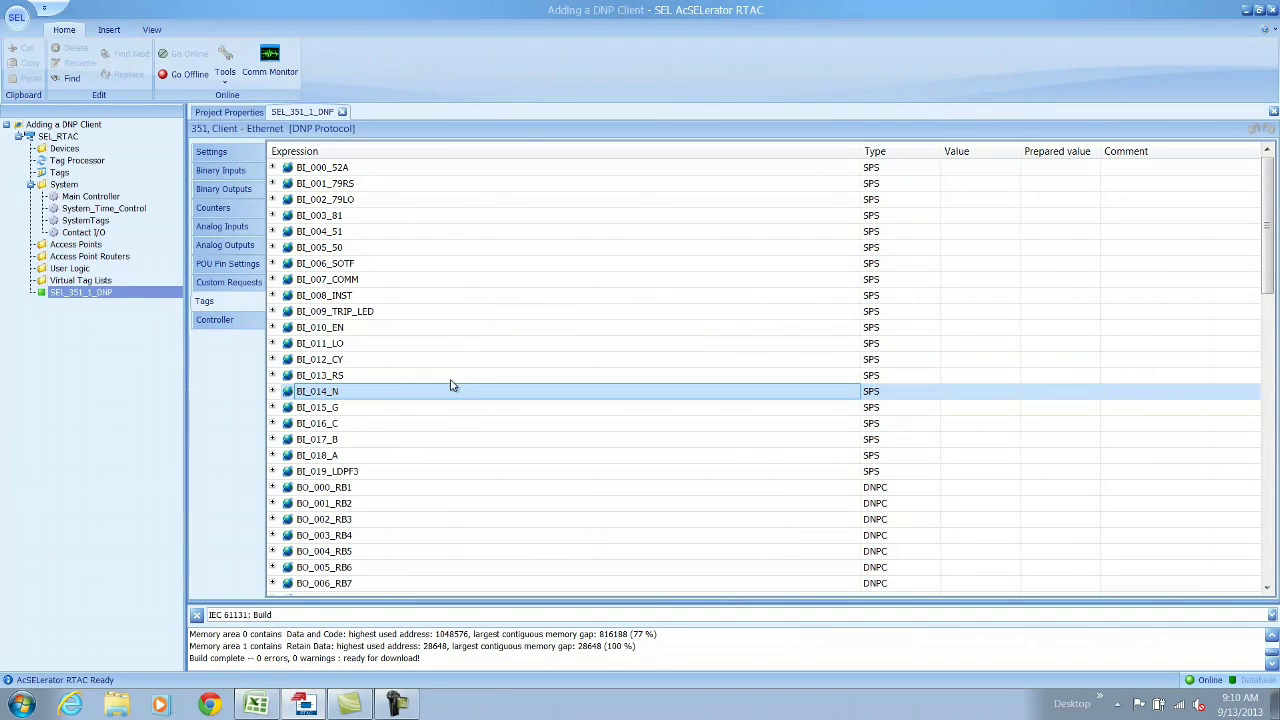
click(273, 311)
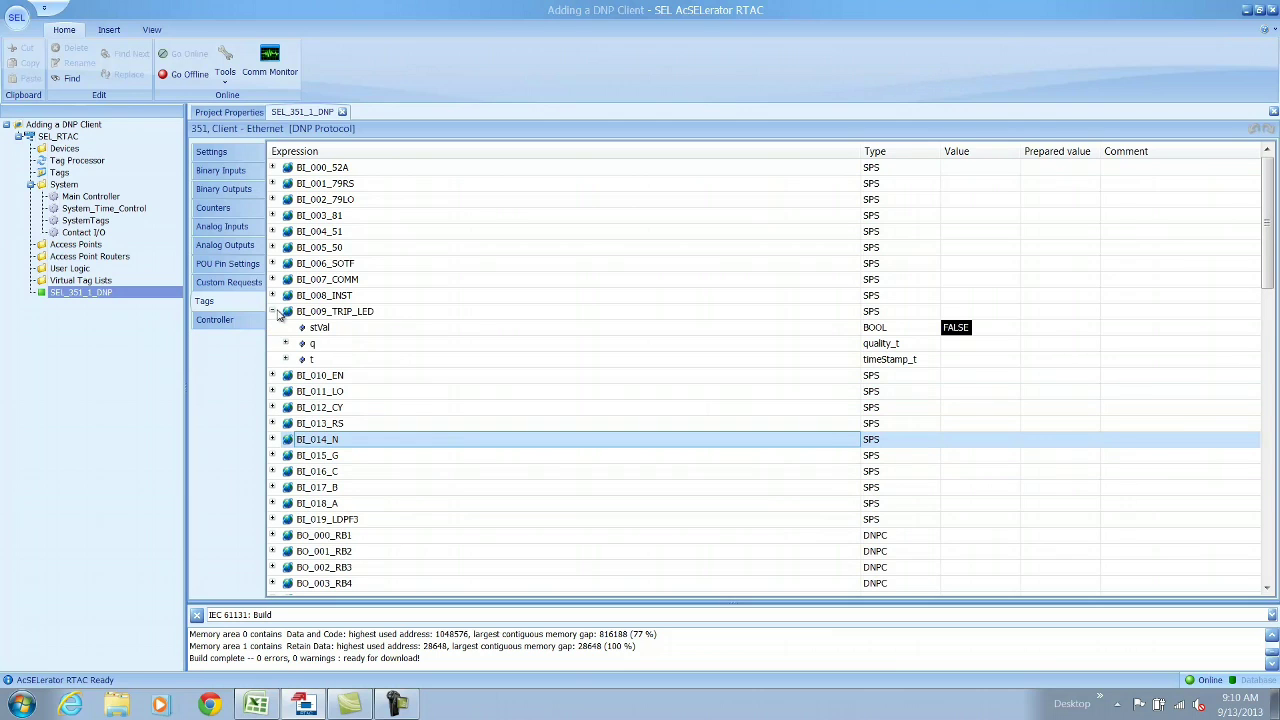
click(273, 375)
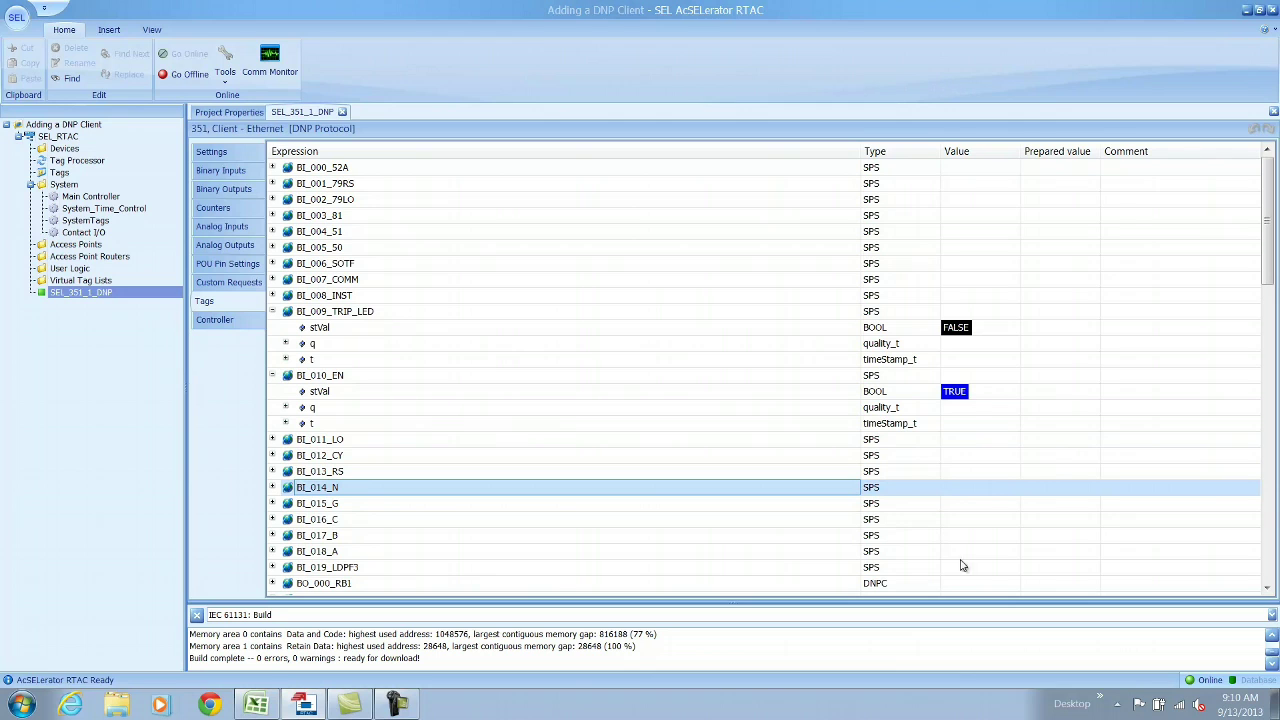
Expand BO_000_RB1's operPulse and prepare its ctlVal as TRUE.
click(728, 347)
scroll(728, 352, down, 3)
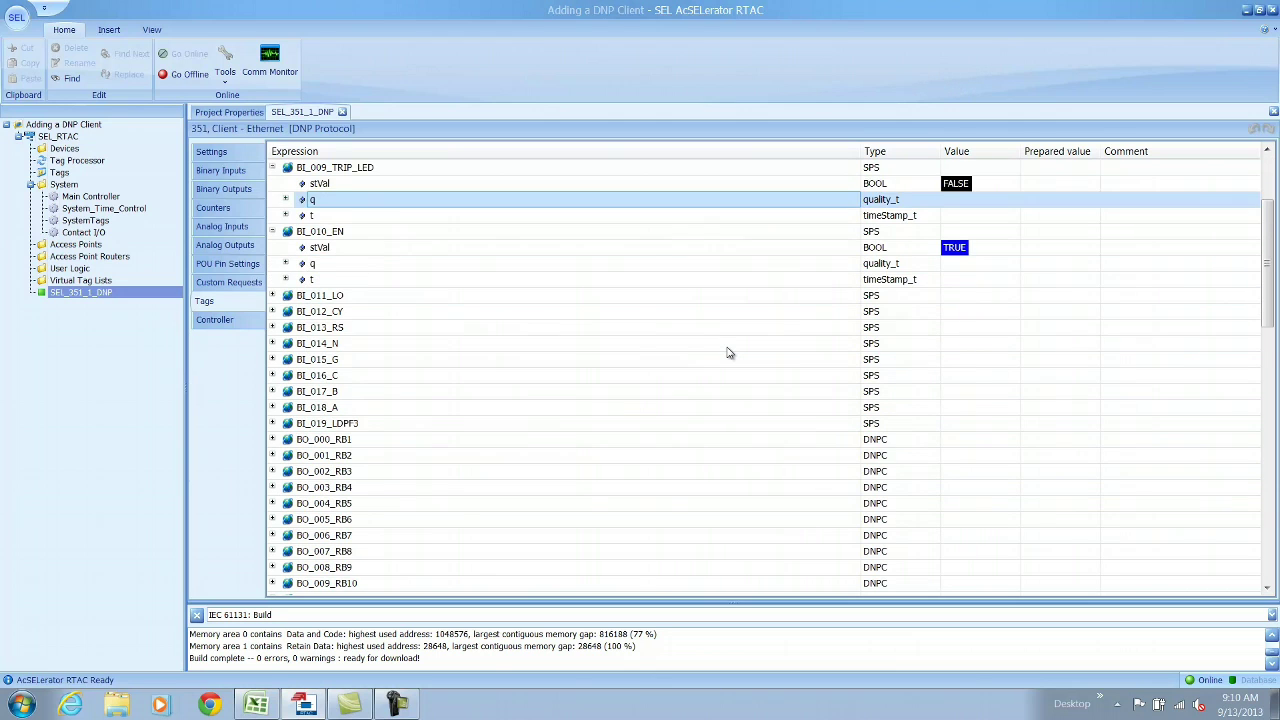
scroll(728, 352, down, 2)
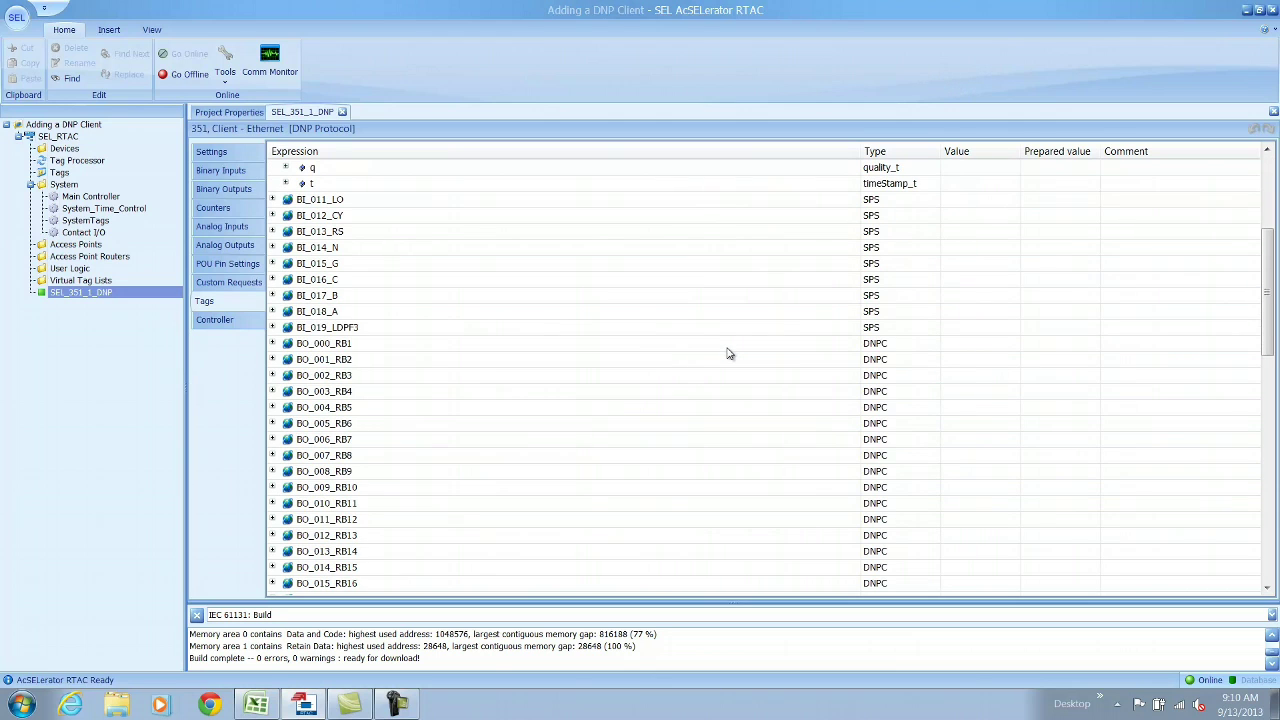
click(273, 344)
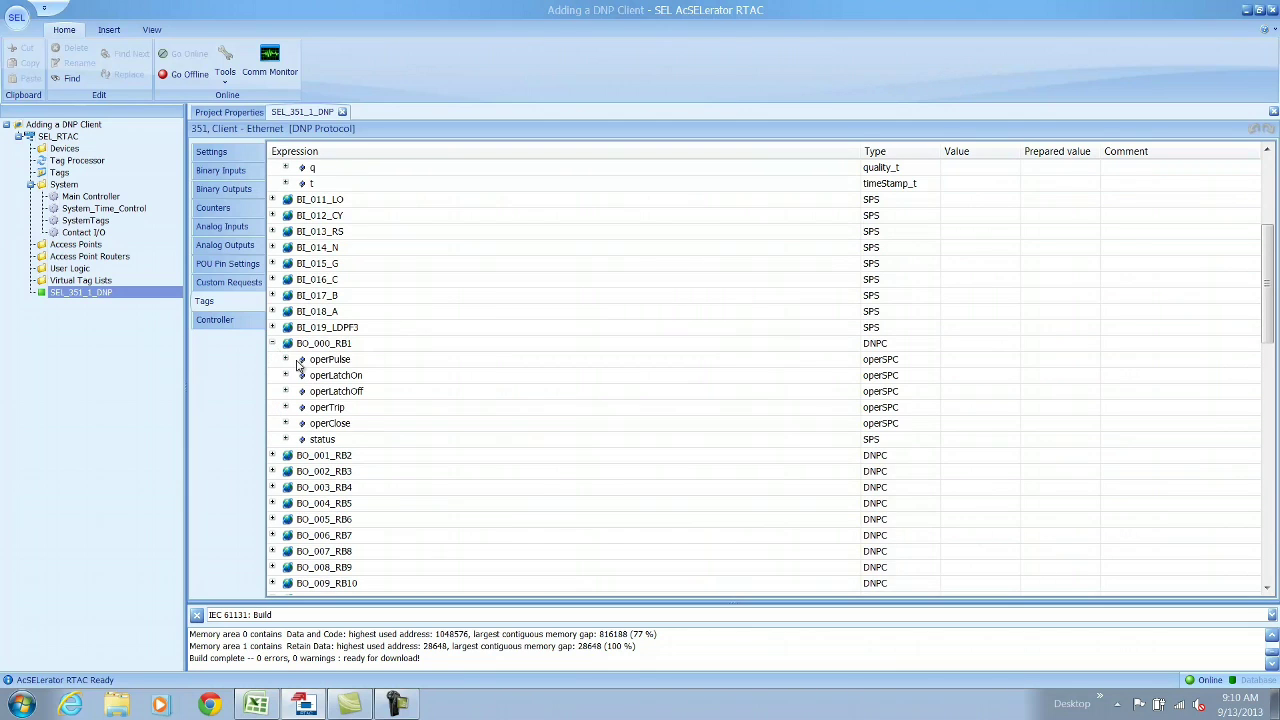
click(286, 360)
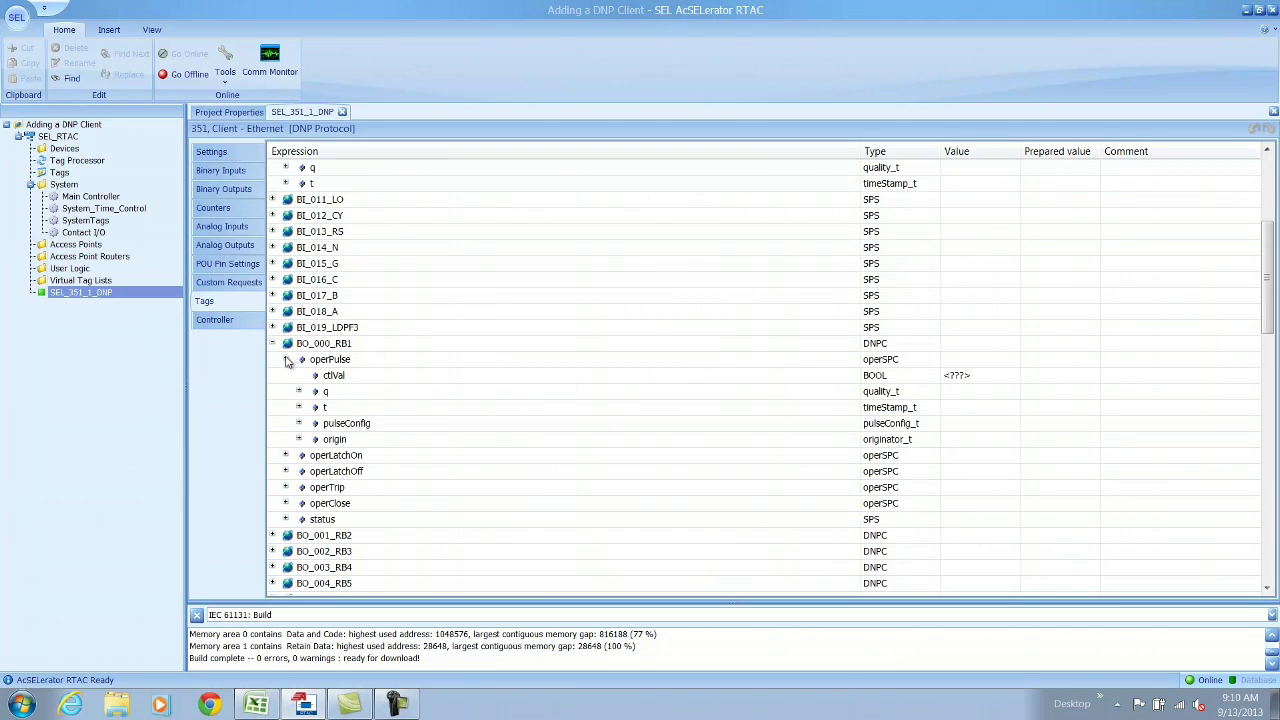
click(1032, 382)
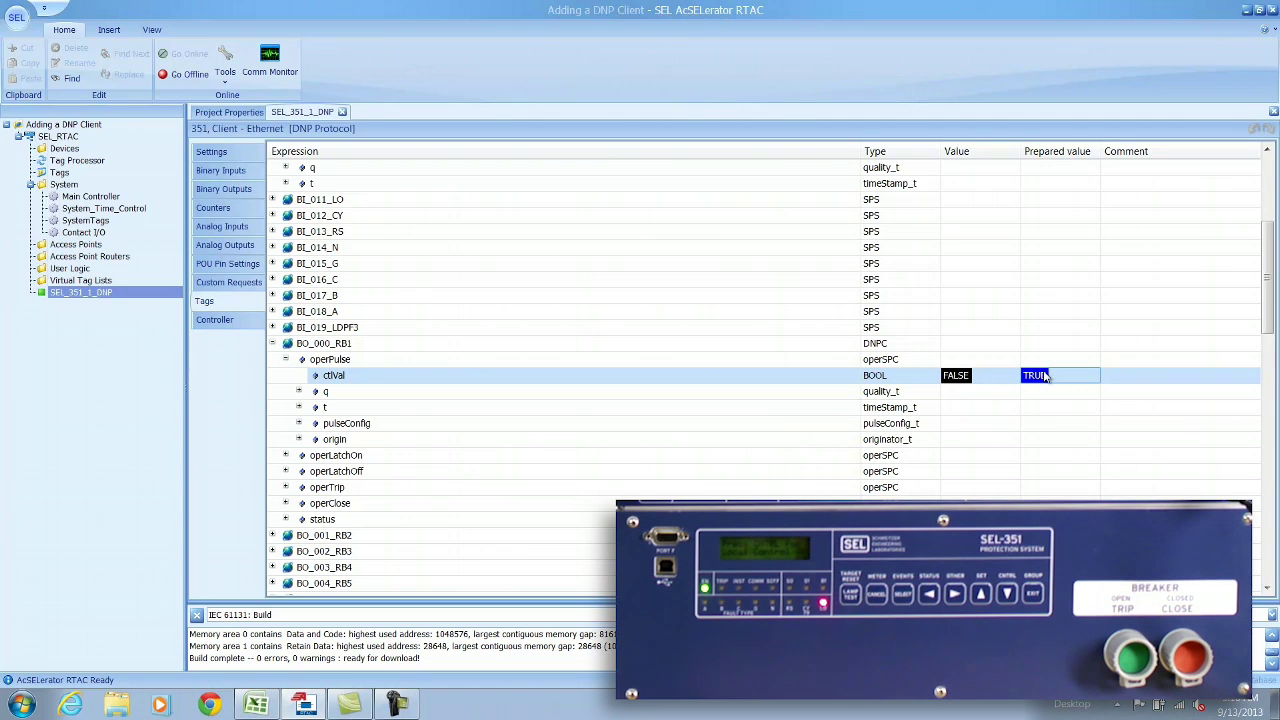
Write the prepared TRUE to BO_000_RB1's ctlVal and confirm BI_009_TRIP_LED reads TRUE.
key(F7)
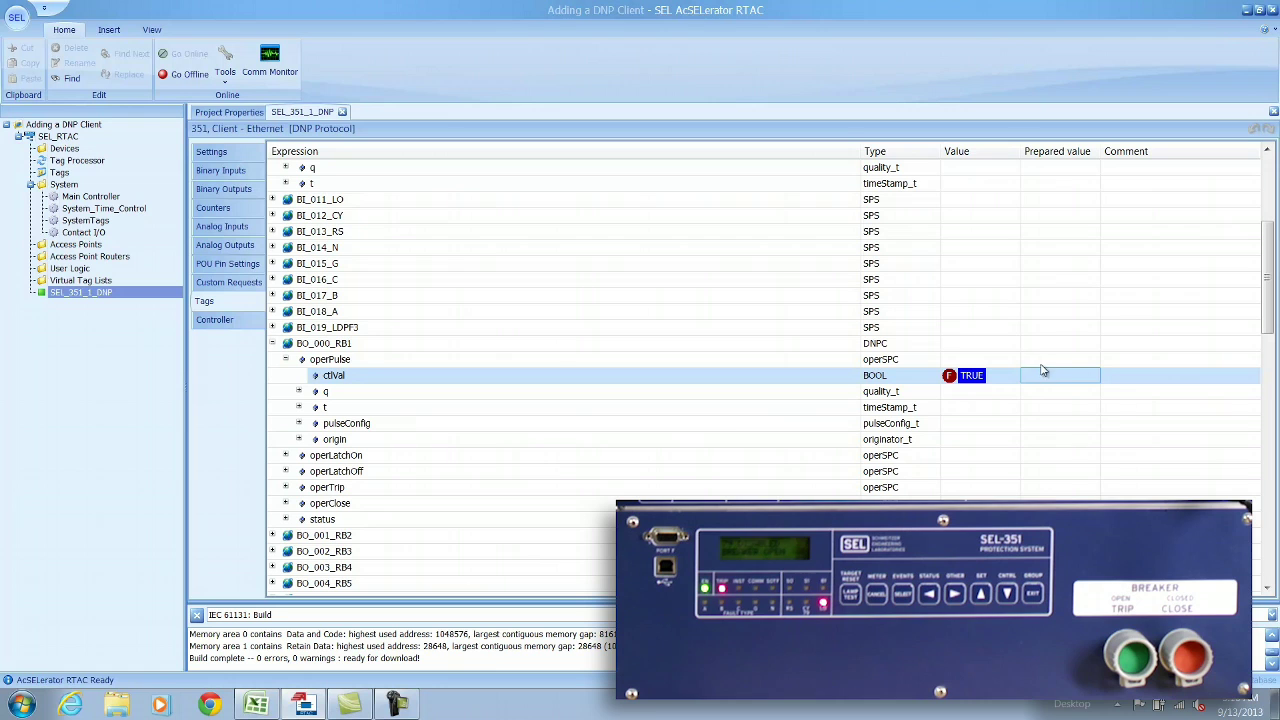
click(1076, 348)
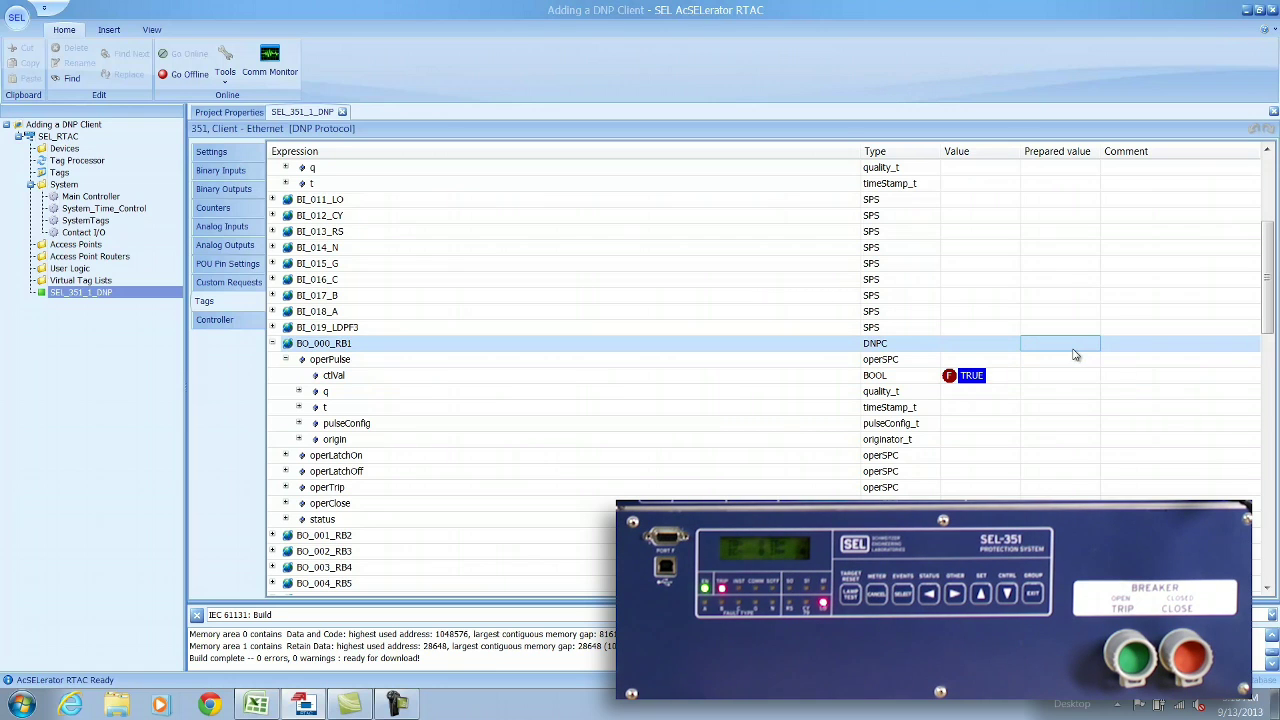
scroll(1074, 355, up, 4)
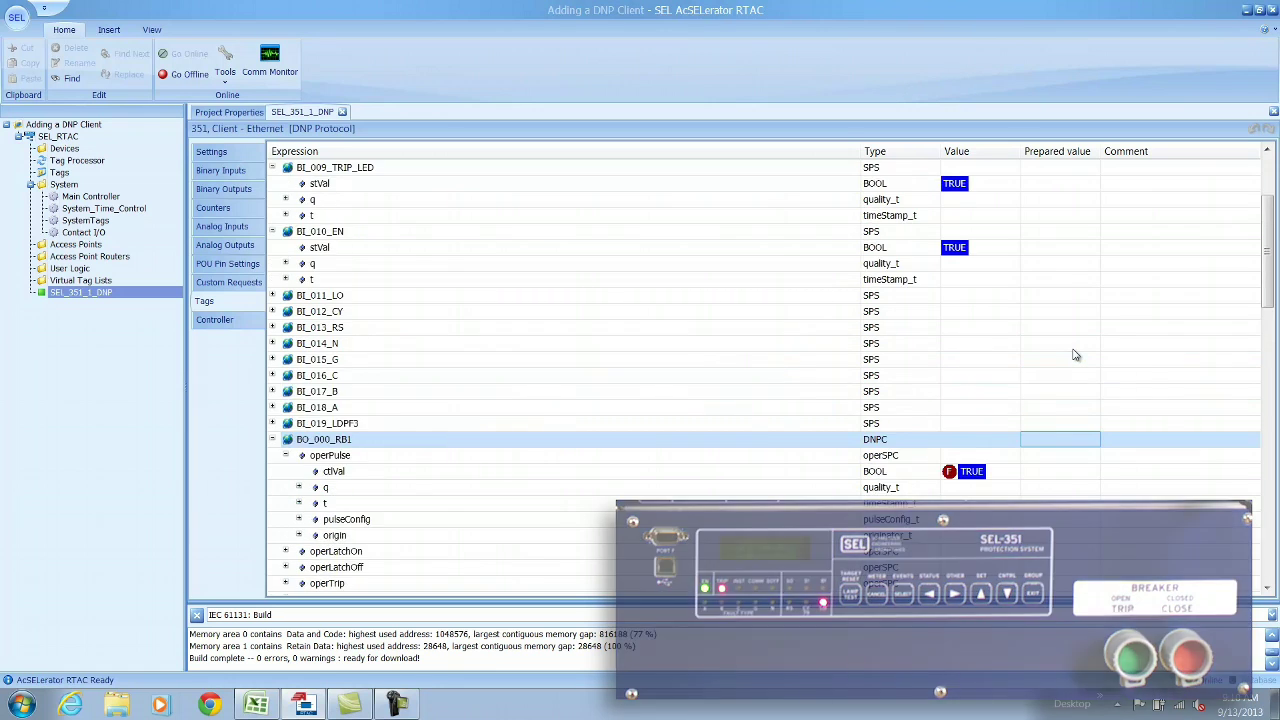
click(440, 281)
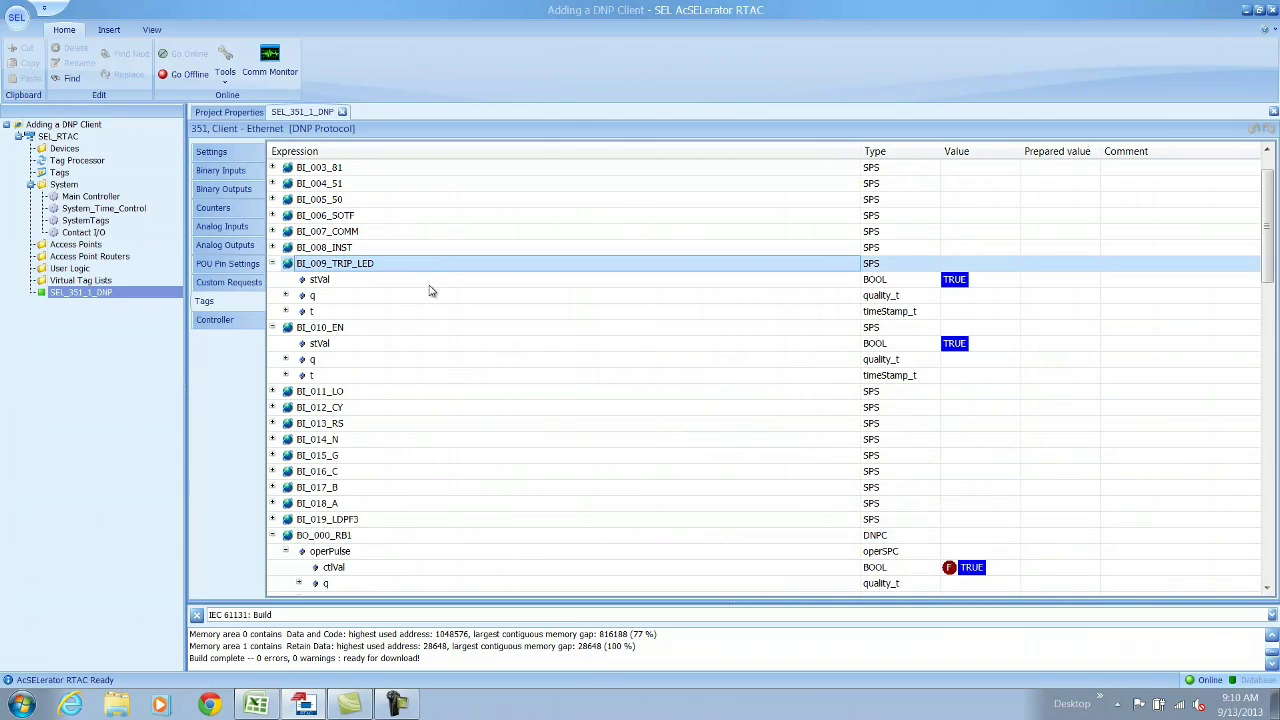